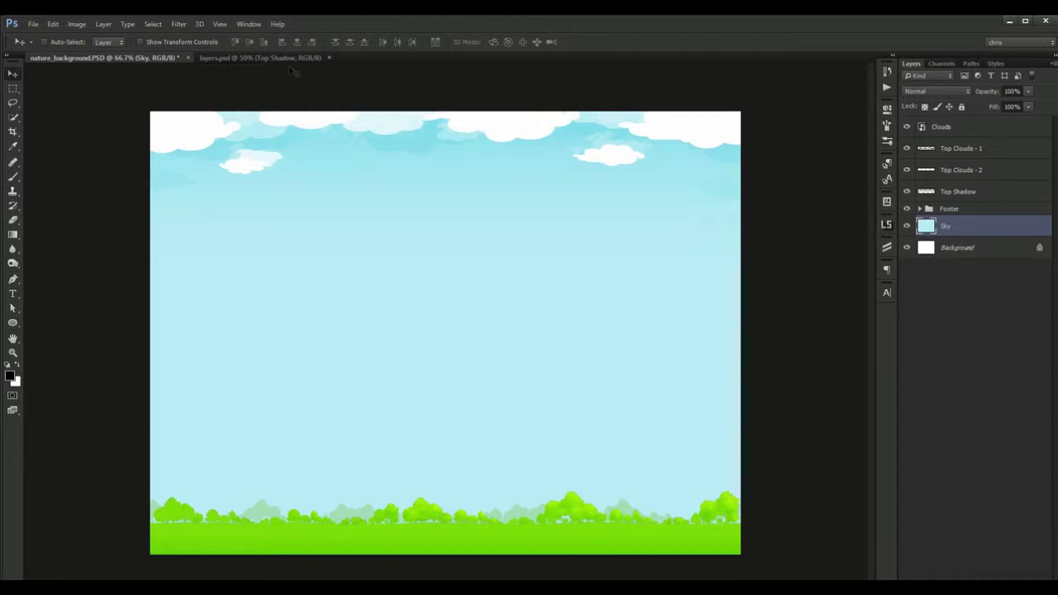
Step: Compare the flat nature_background.PSD artwork with the exploded layer view in layers.psd
click(232, 58)
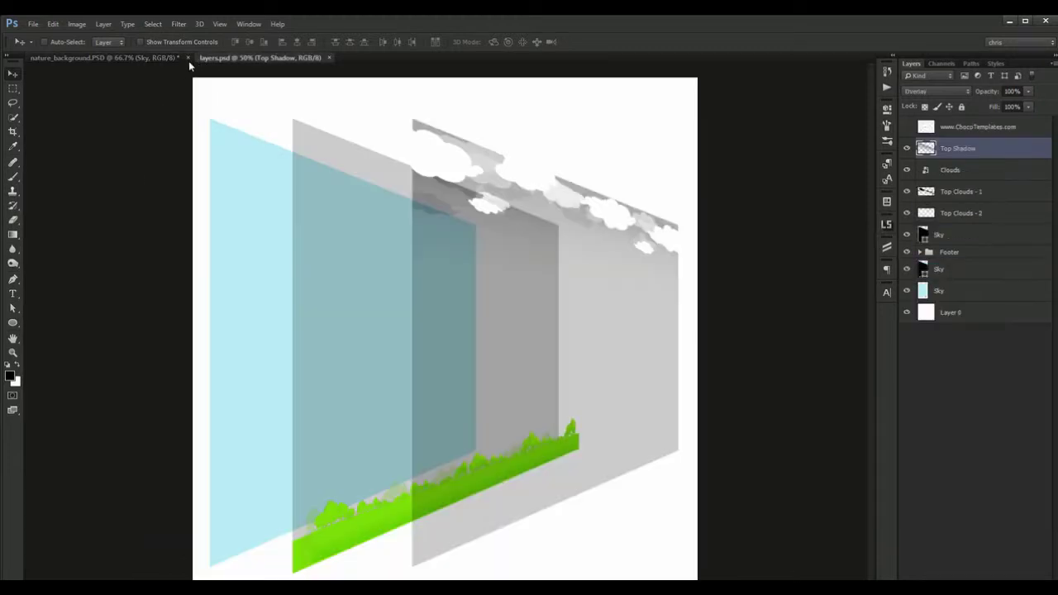
click(152, 60)
click(215, 58)
click(175, 59)
click(223, 58)
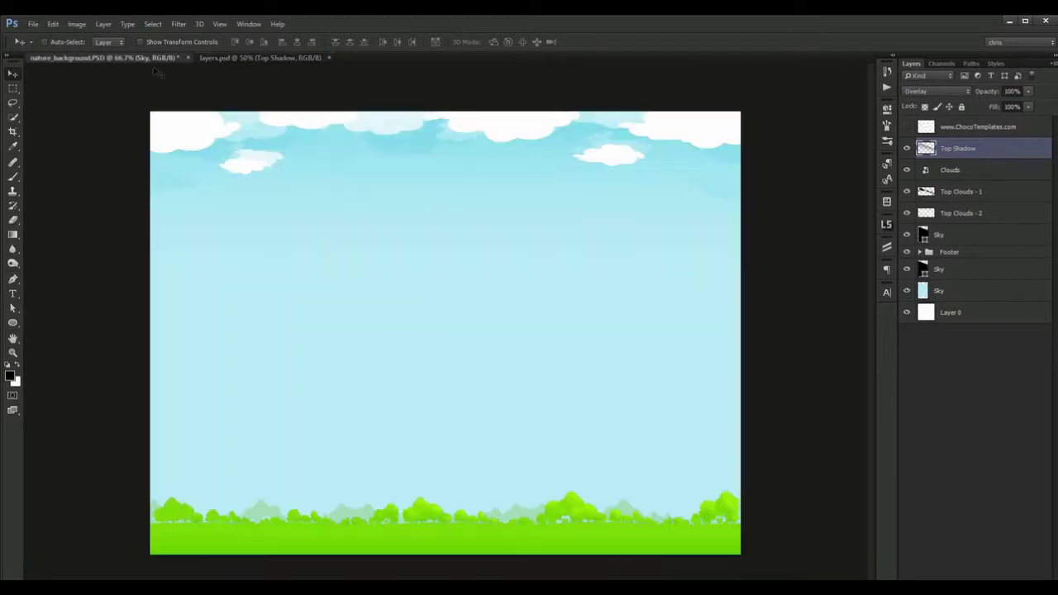
click(157, 60)
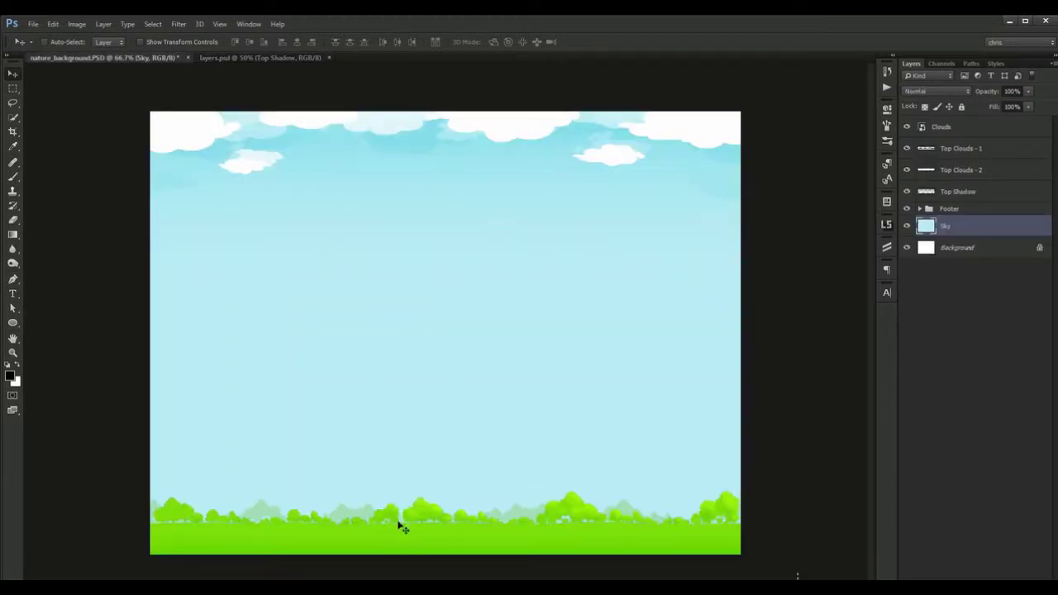
click(260, 58)
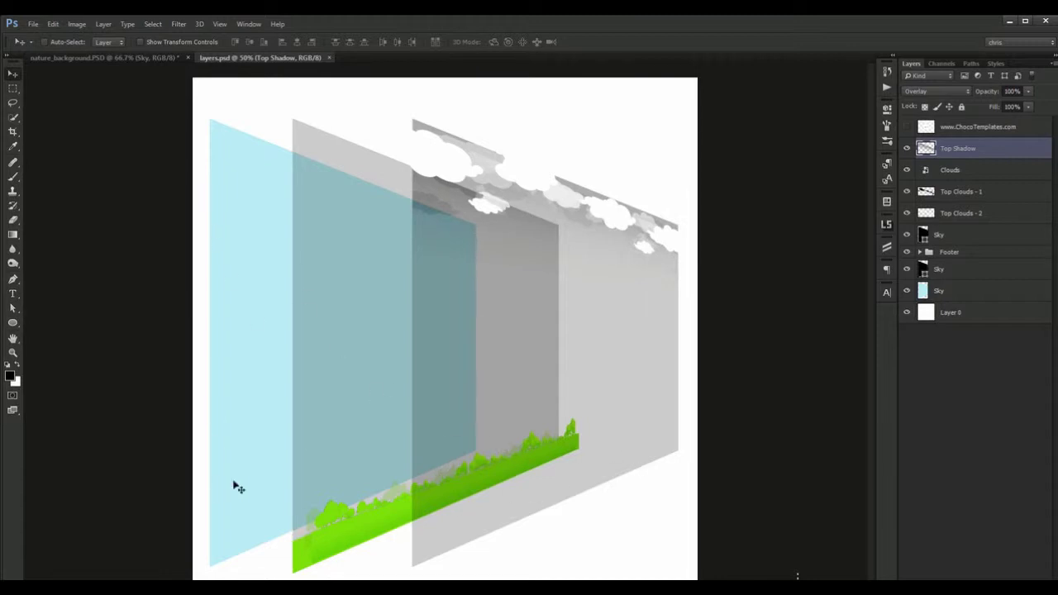
click(149, 60)
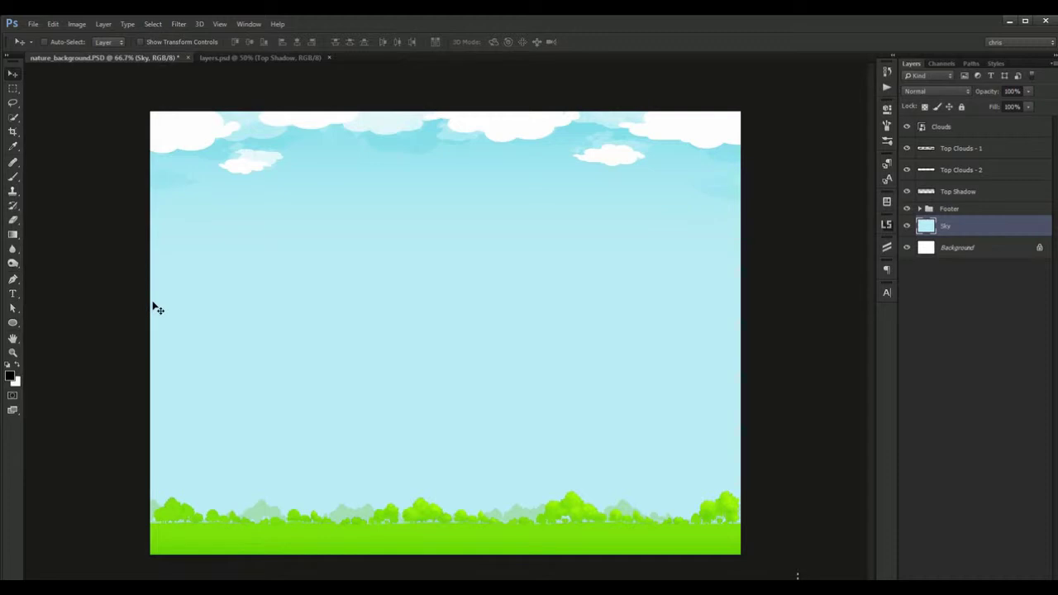
Step: Paint broad black strokes across the sky on the Sky layer with a 400 px brush
key(b)
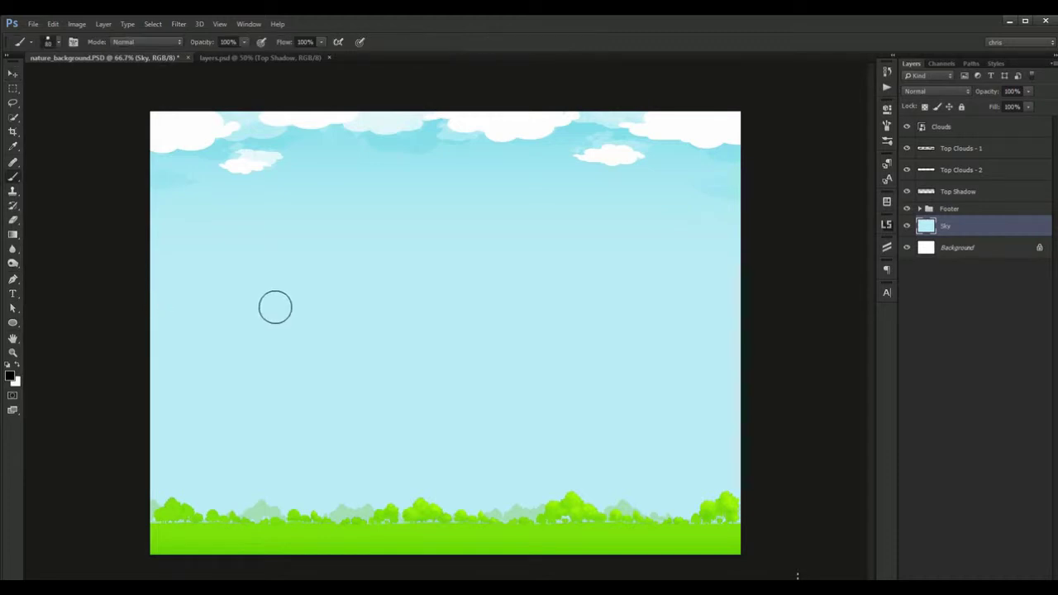
key(bracketright)
key(bracketright)
key(bracketright)
key(bracketright)
key(bracketright)
mouse_move(286, 243)
mouse_down()
mouse_move(427, 274)
mouse_move(232, 508)
mouse_move(190, 165)
mouse_move(142, 449)
mouse_up()
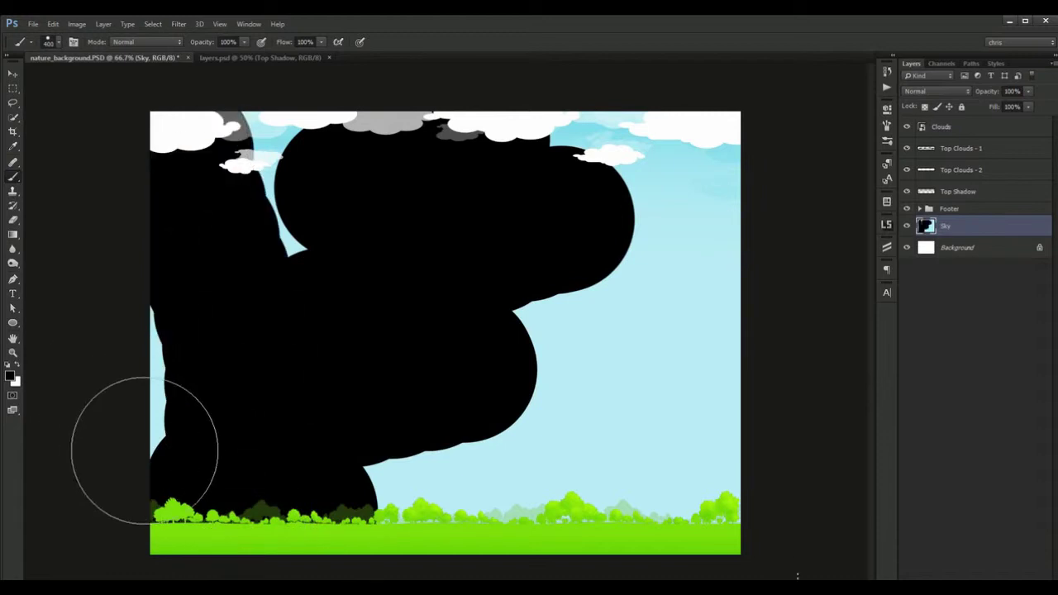
Step: Try moving the painted Sky layer, and undo both the move and the black brush strokes
key(v)
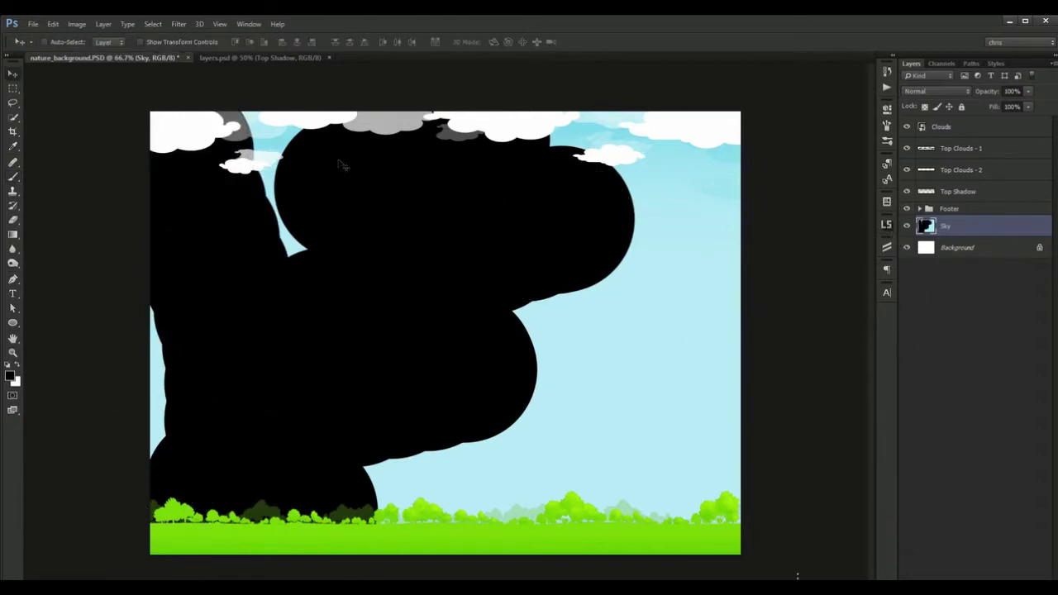
drag(429, 199, 464, 204)
key(ctrl+z)
key(ctrl+alt+z)
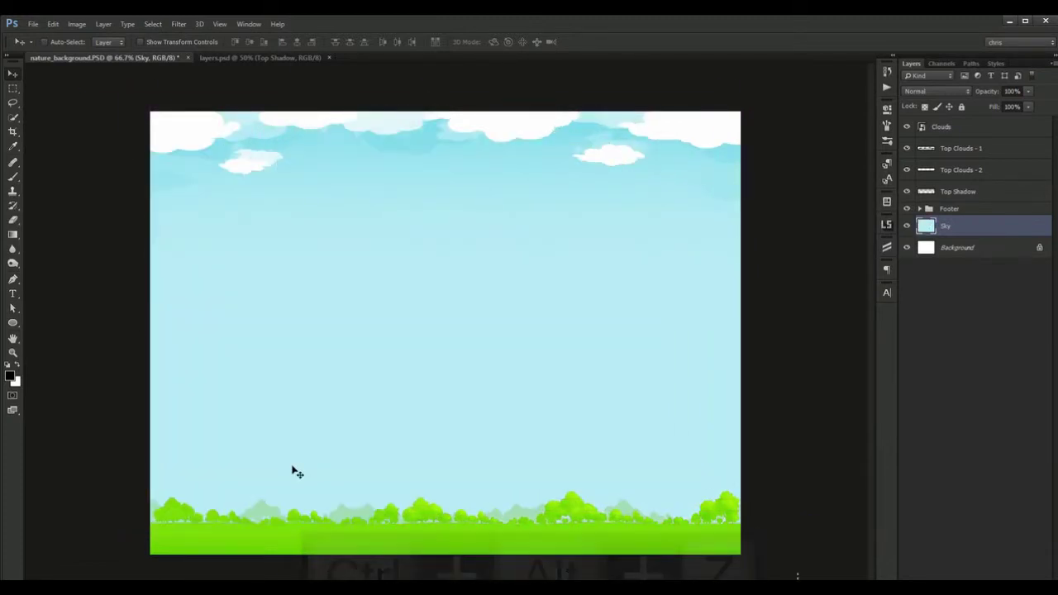
Step: Try shifting the Top Clouds - 1, Top Clouds - 2 and Top Shadow layers one at a time, undoing the moves
click(963, 132)
click(969, 151)
drag(696, 196, 697, 238)
key(ctrl+z)
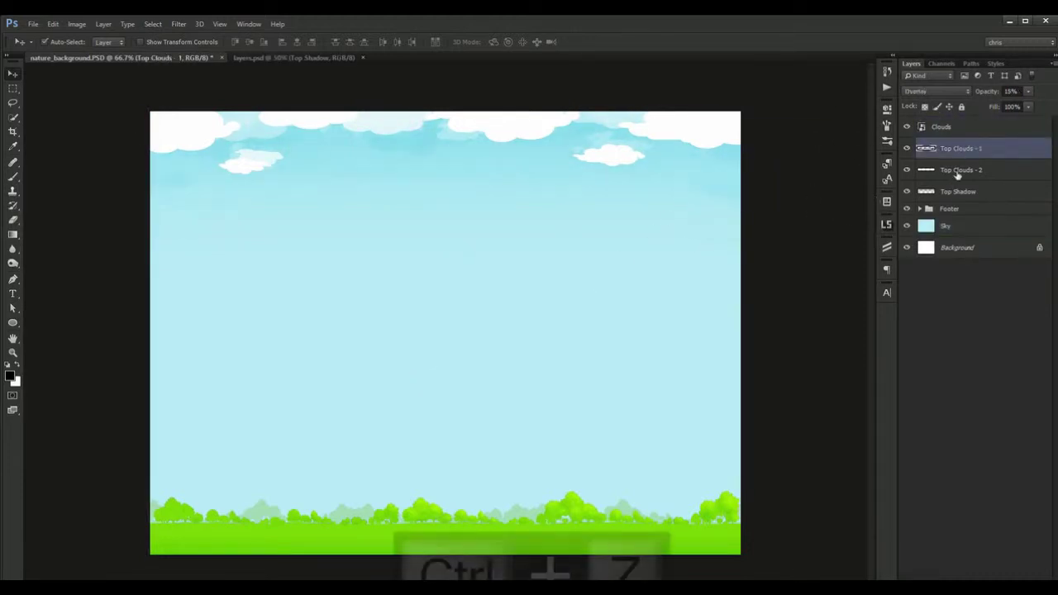
click(954, 170)
drag(641, 193, 645, 227)
key(ctrl+z)
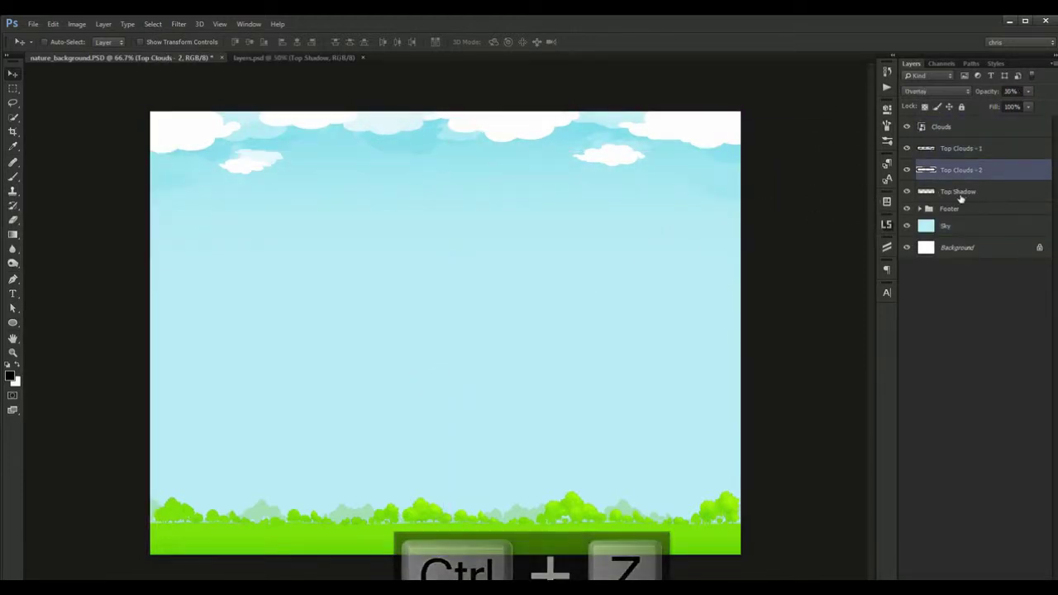
click(959, 192)
drag(728, 204, 673, 229)
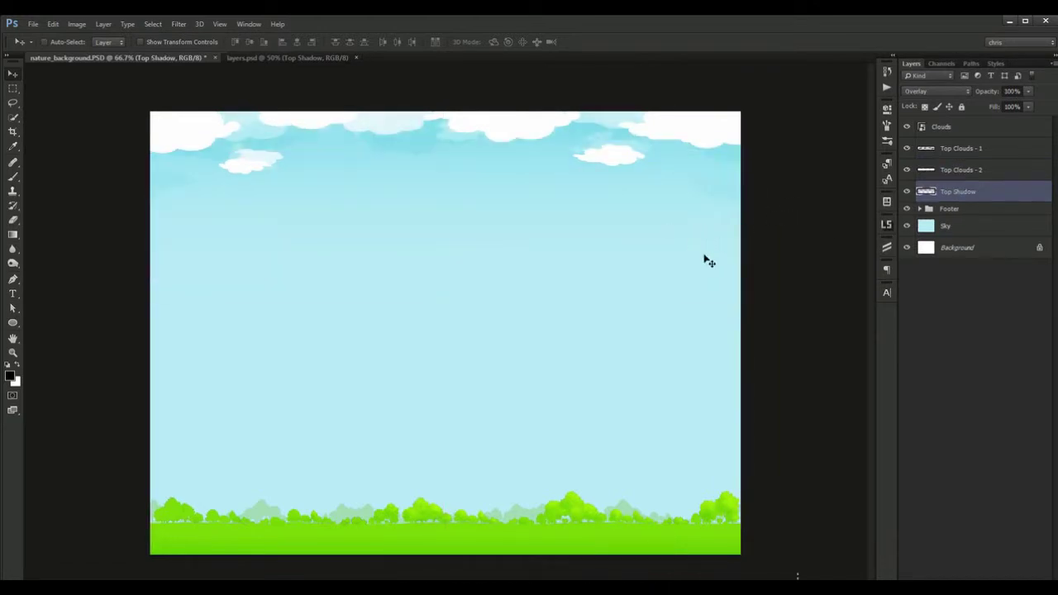
Step: Try moving the Clouds layer down the canvas, and undo the move
click(952, 127)
drag(650, 177, 650, 240)
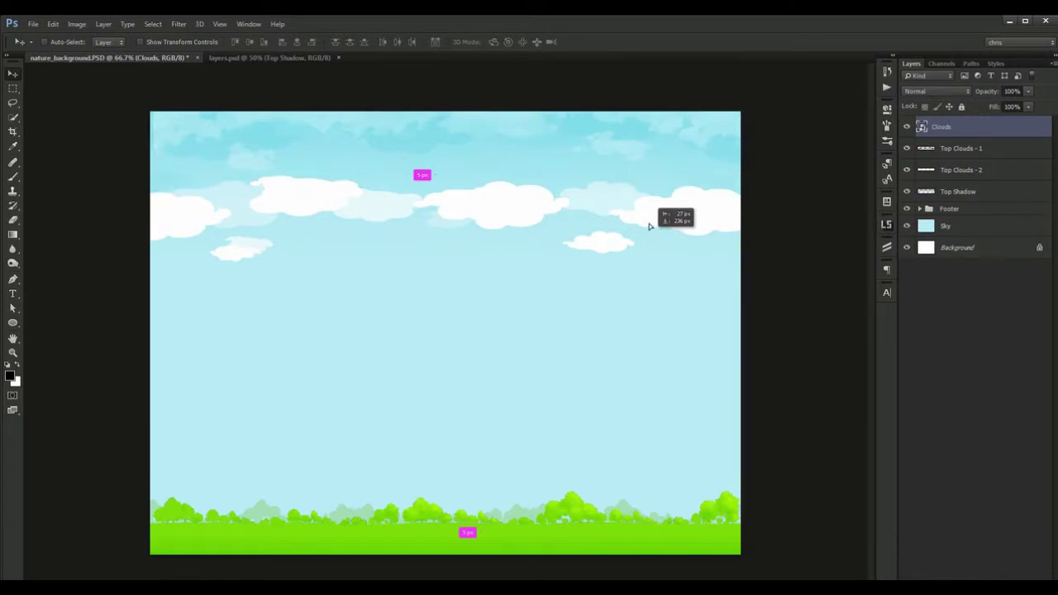
key(ctrl+z)
Step: Try moving the Clouds layer while it is stacked beneath Sky, and restore it to the top of the layer order
drag(960, 136, 970, 237)
drag(578, 155, 553, 238)
key(ctrl+z)
drag(969, 228, 954, 124)
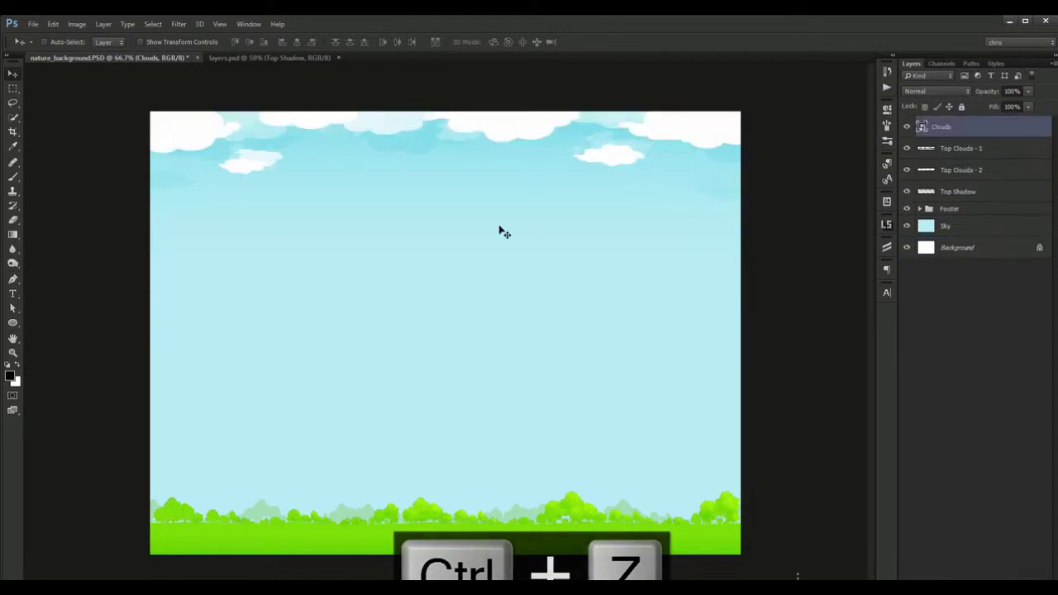
Step: Switch to the layers.psd document and close it
key(ctrl+Tab)
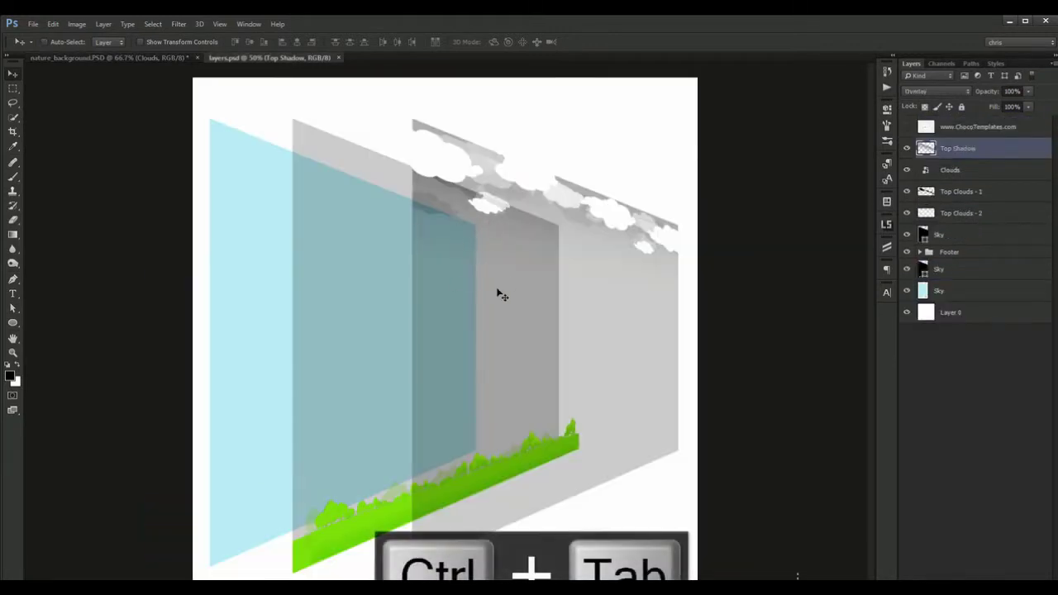
key(ctrl+w)
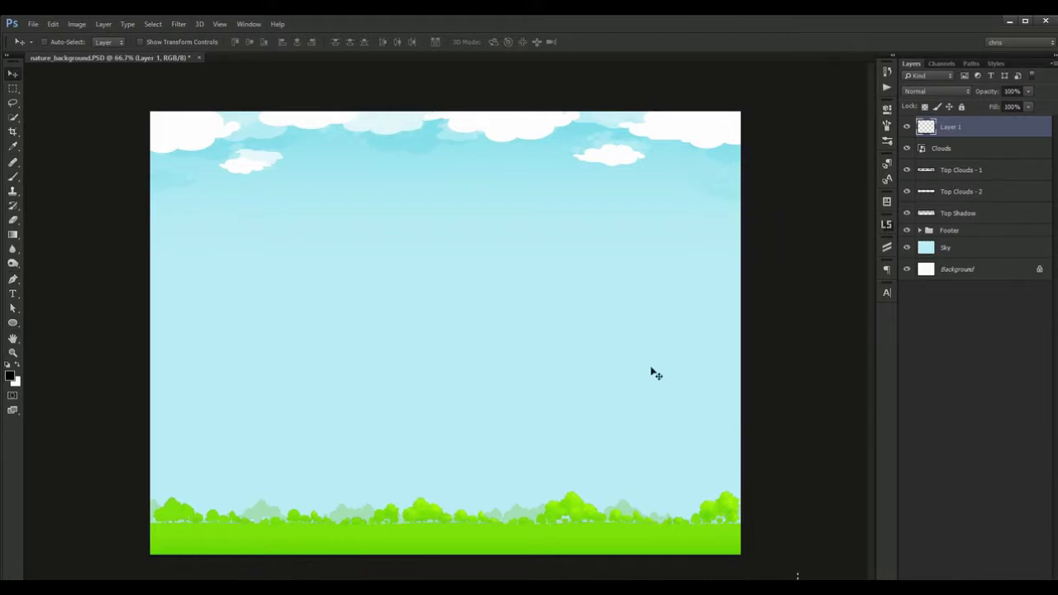
Step: Paint a black zigzag stroke over the sky on Layer 1 with a 125 px brush
key(b)
key(bracketleft)
key(bracketleft)
key(bracketleft)
key(bracketleft)
key(bracketleft)
mouse_move(253, 253)
mouse_down()
mouse_move(342, 444)
mouse_move(439, 425)
mouse_move(477, 279)
mouse_move(388, 239)
mouse_up()
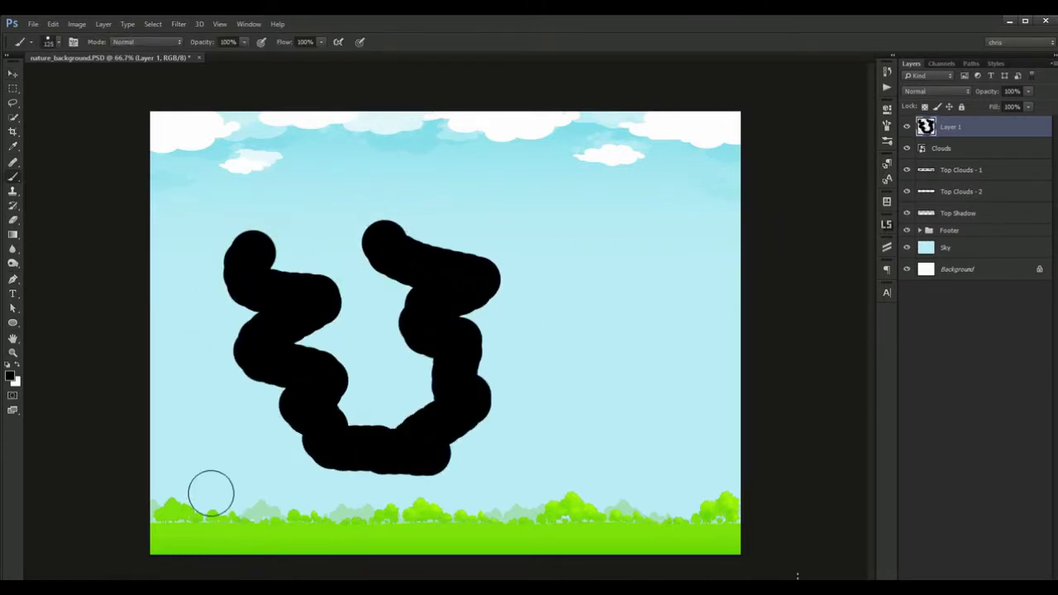
Step: Toggle the visibility of the painted Layer 1, and delete that layer
click(906, 126)
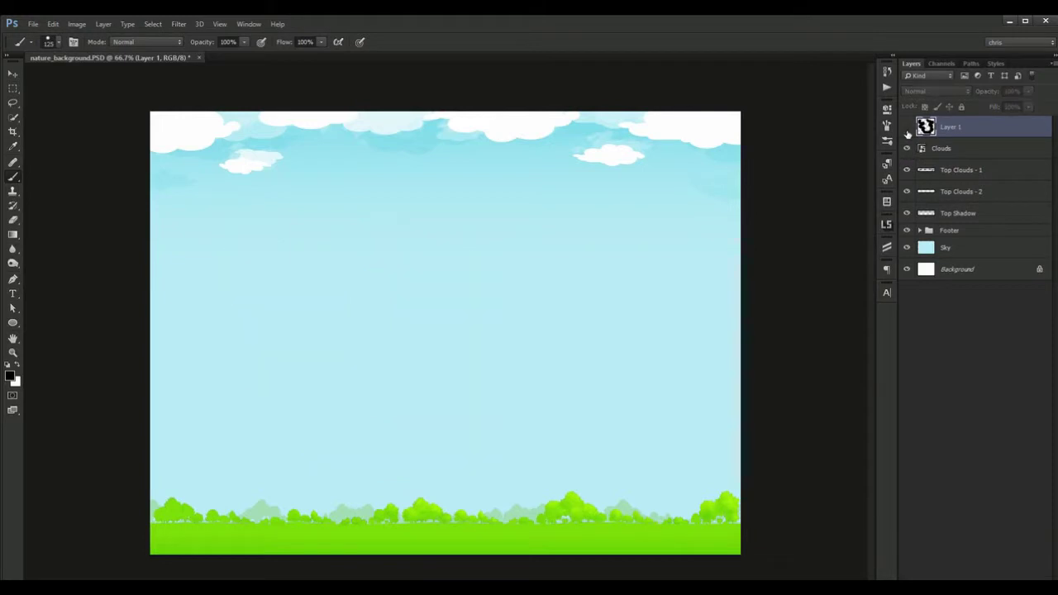
click(907, 128)
click(907, 128)
click(907, 128)
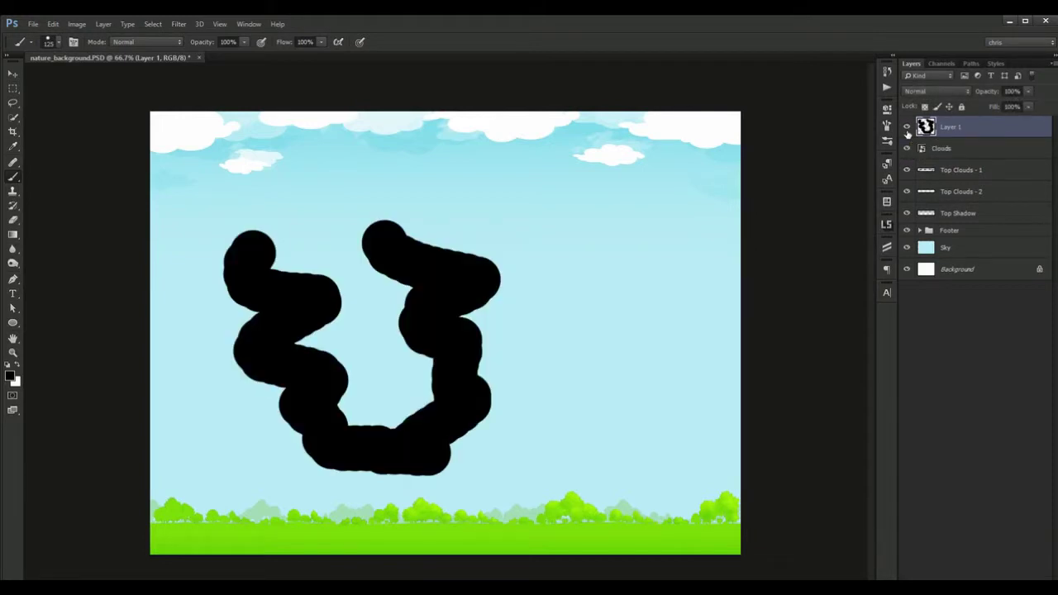
key(Delete)
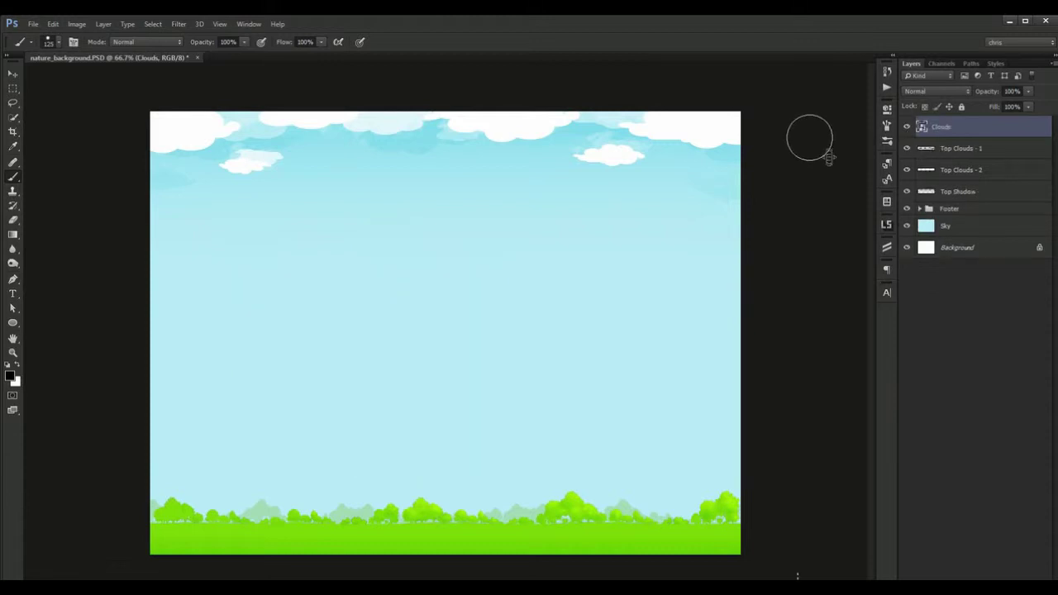
key(v)
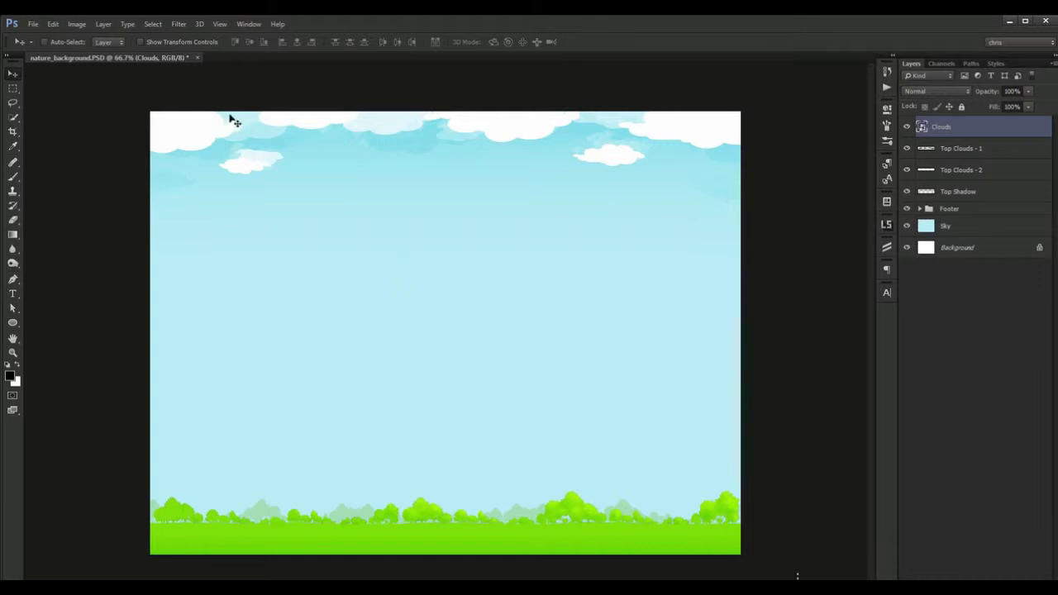
Step: Toggle the visibility of the Clouds and Top Clouds - 2 layers to see what each contributes
click(906, 127)
click(907, 170)
click(907, 169)
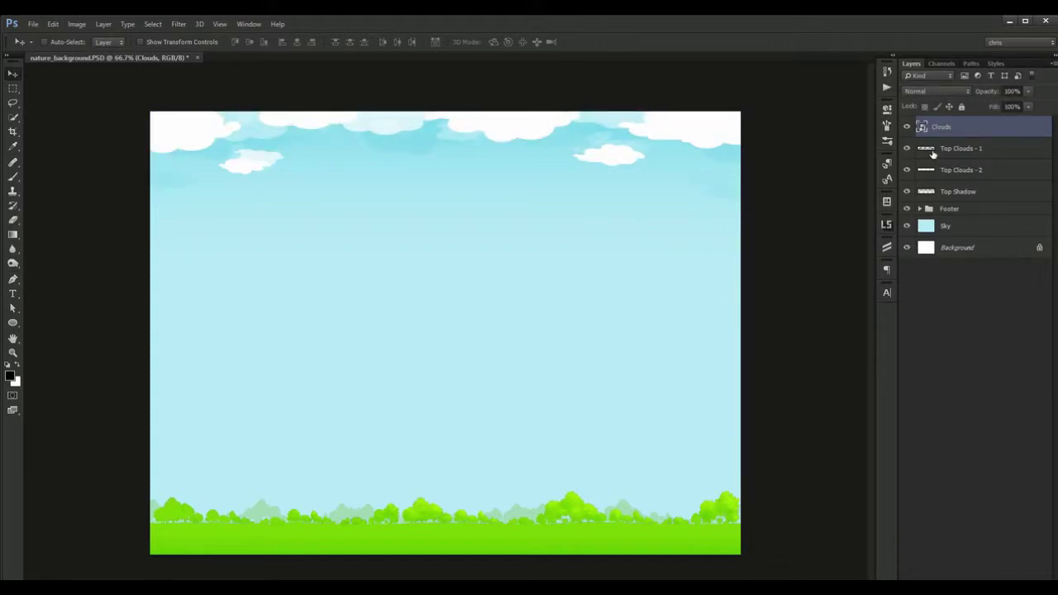
Step: Try moving Top Clouds - 1, Top Clouds - 2 and Top Shadow far down the canvas, and undo the moves
click(959, 148)
drag(686, 143, 678, 319)
key(ctrl+z)
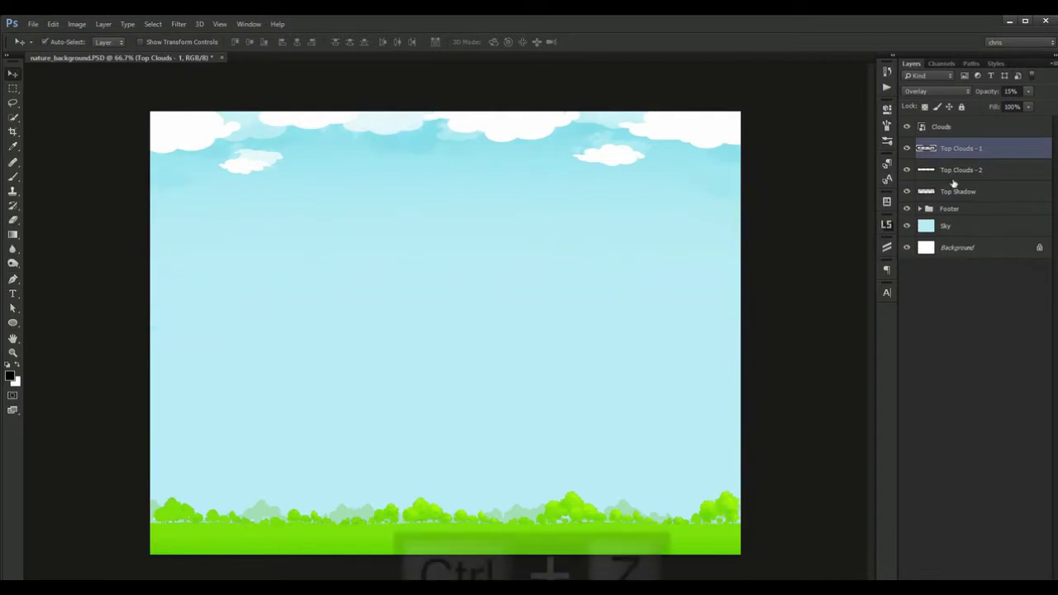
click(959, 169)
drag(631, 189, 625, 340)
click(959, 191)
drag(622, 248, 622, 364)
key(ctrl+z)
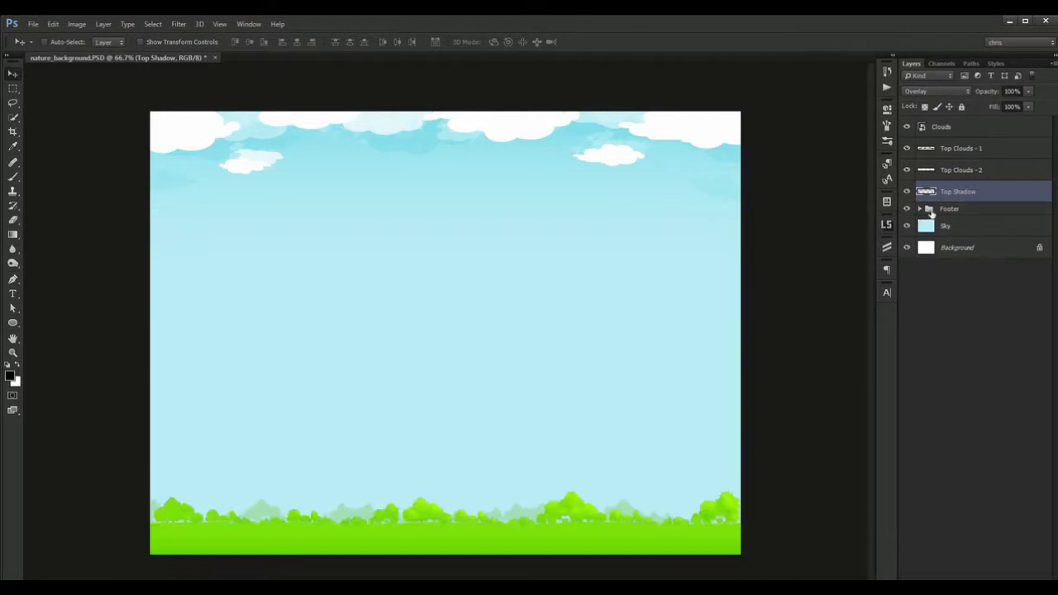
Step: Select the Footer group and check whether the Layers panel is enabled in the application's window list
click(932, 211)
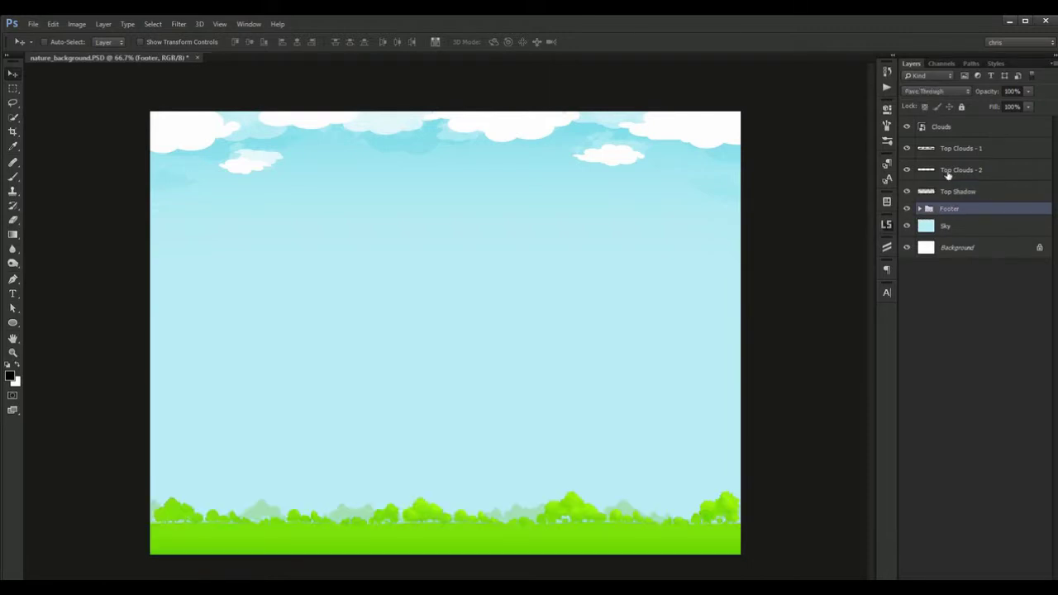
click(249, 24)
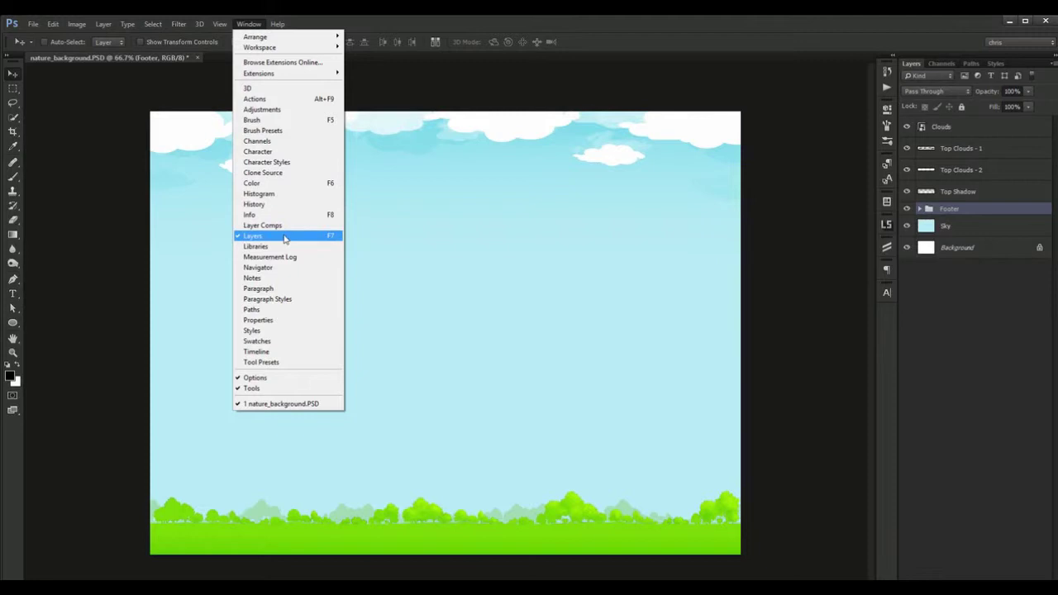
click(637, 247)
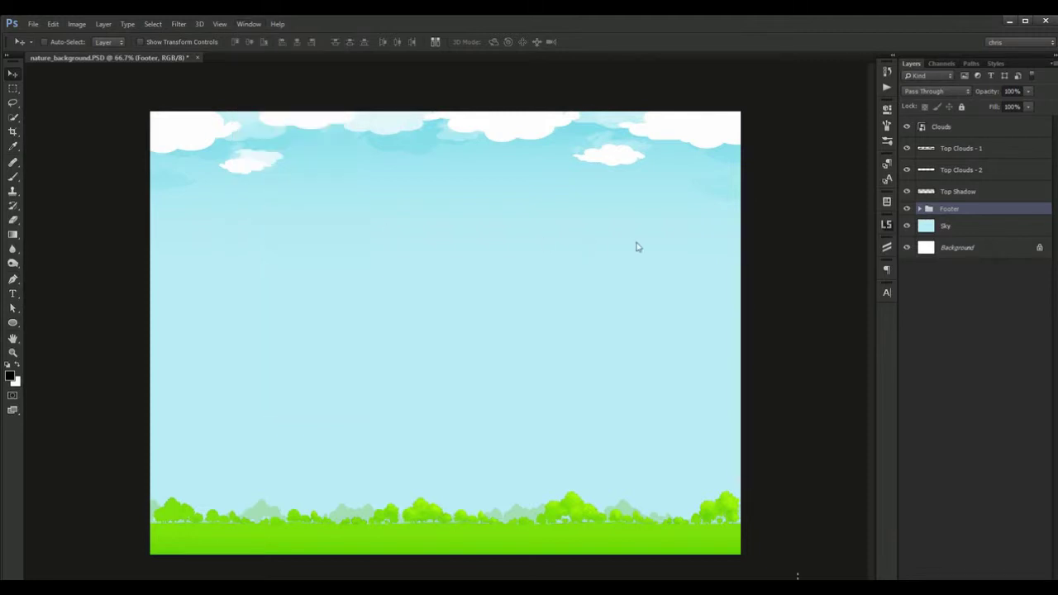
Step: Examine the Footer group's contents, toggling the visibility of Tree Lights and Tree silhouette, and collapse the group
click(921, 209)
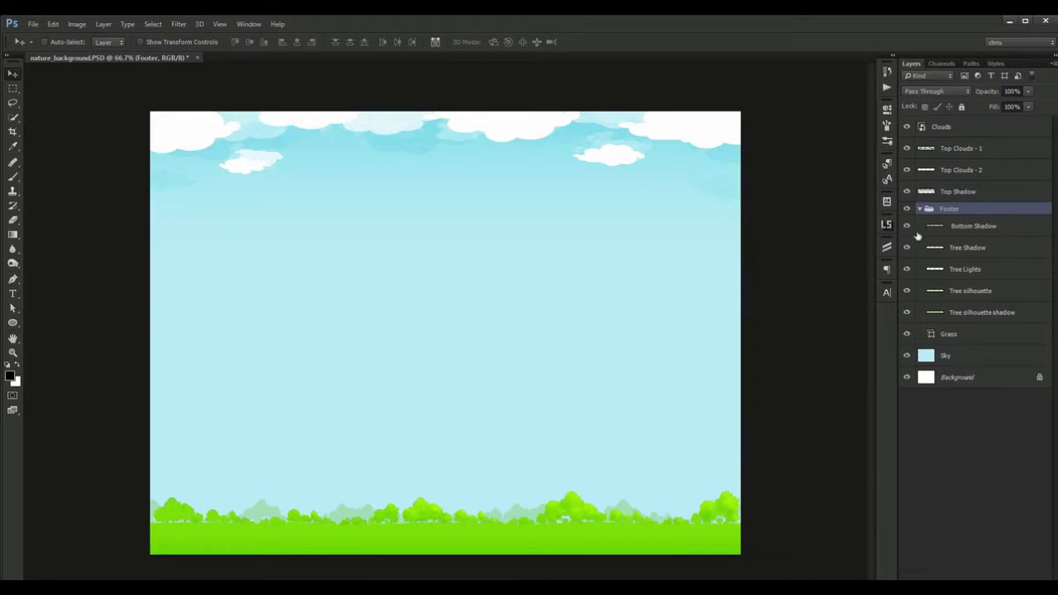
click(907, 269)
click(906, 269)
click(907, 291)
click(907, 290)
click(921, 209)
Step: Create a new blank document with a white background
key(ctrl+n)
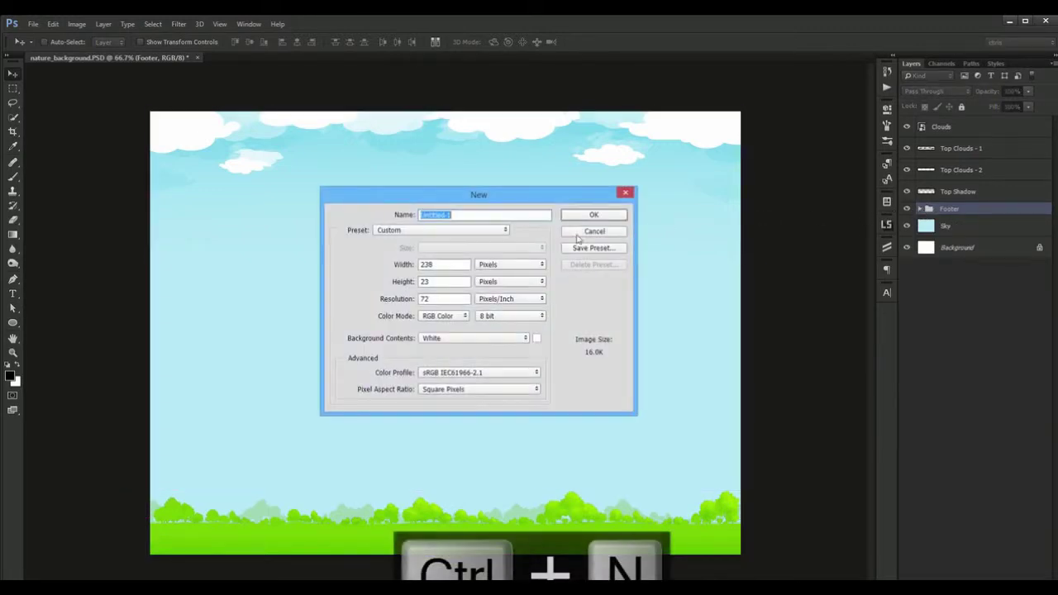
click(459, 234)
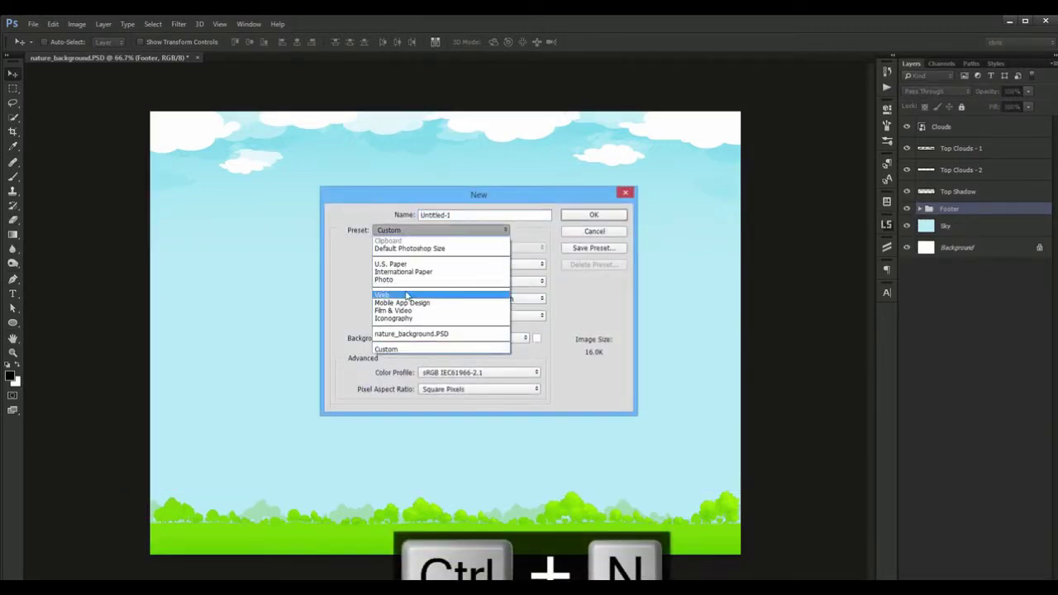
click(439, 283)
click(612, 214)
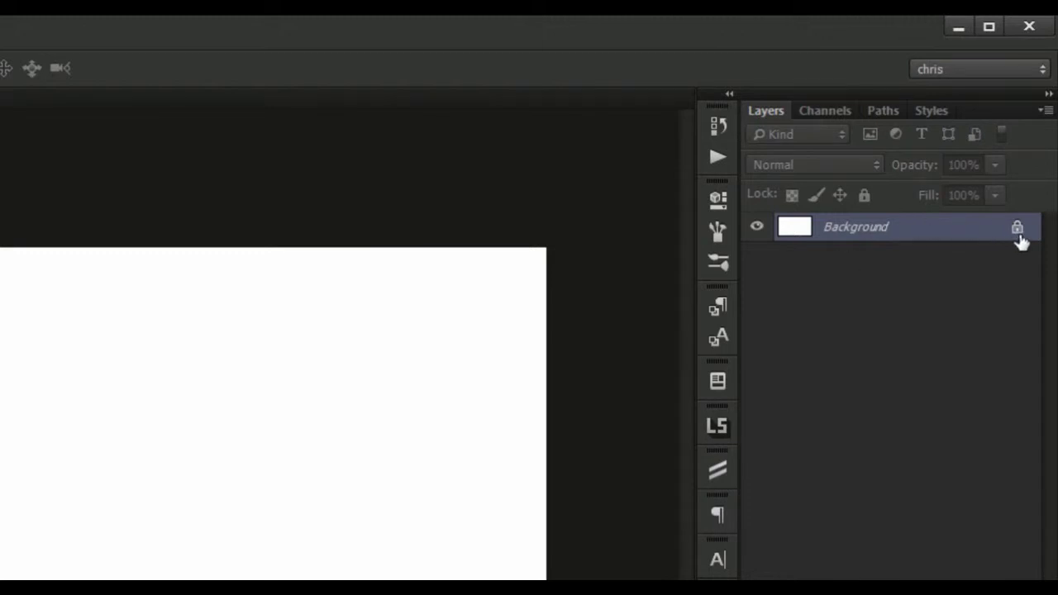
Step: Convert the locked Background into a normal layer with the default name, and move it across the canvas
drag(322, 487, 95, 504)
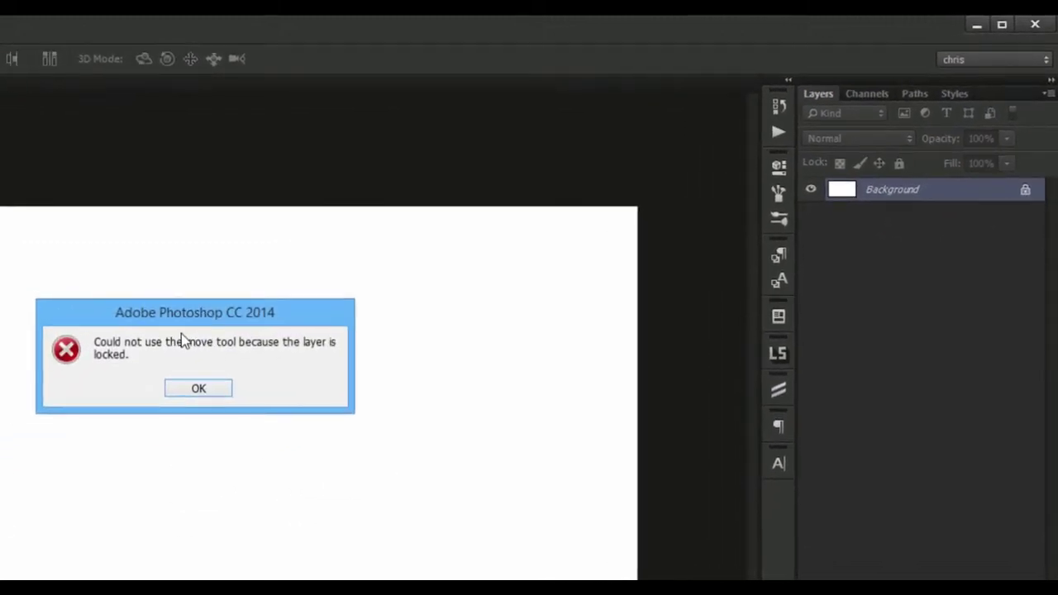
click(199, 391)
double_click(931, 201)
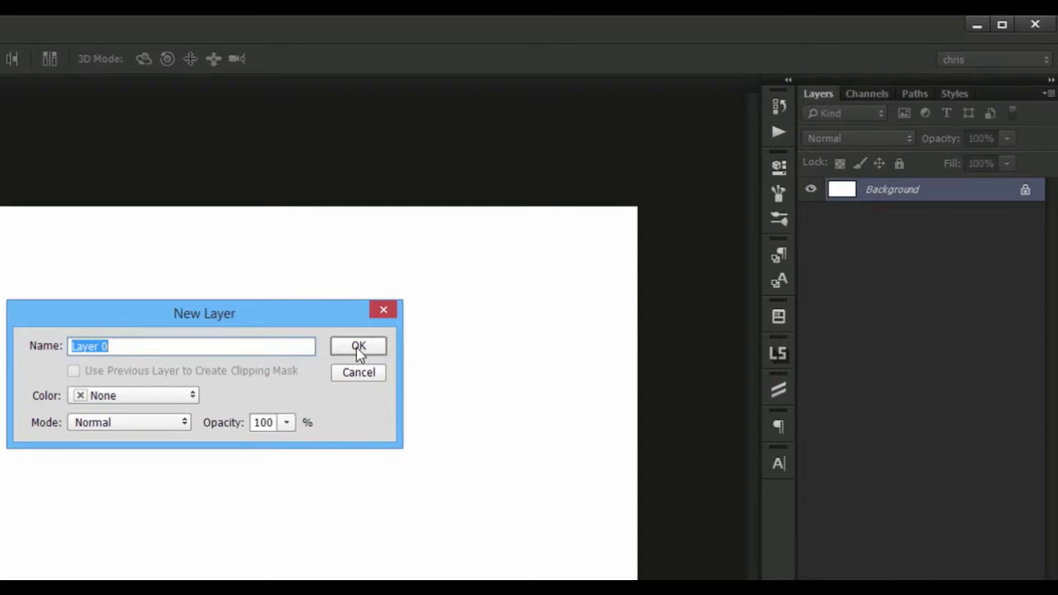
click(358, 348)
drag(413, 353, 46, 508)
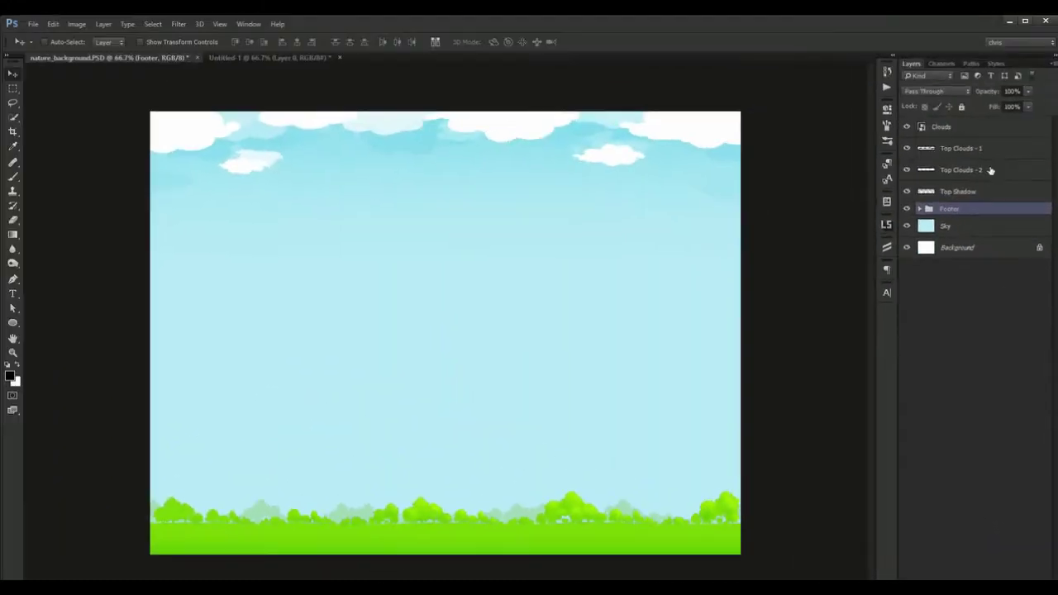
Step: Select the Clouds, Top Clouds - 1, Top Clouds - 2 and Top Shadow layers together in the nature background document
click(972, 153)
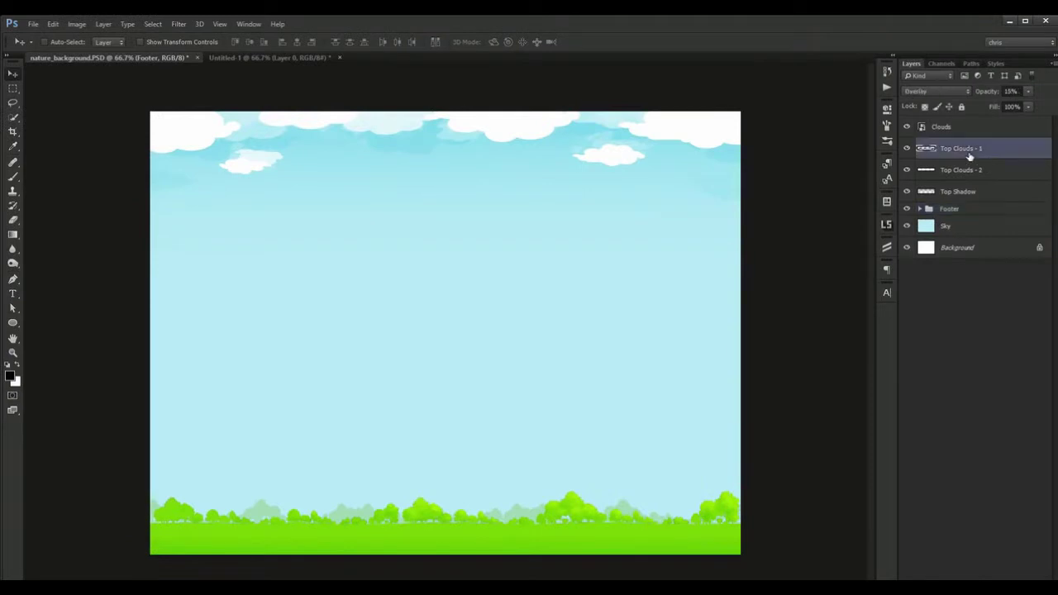
click(981, 128)
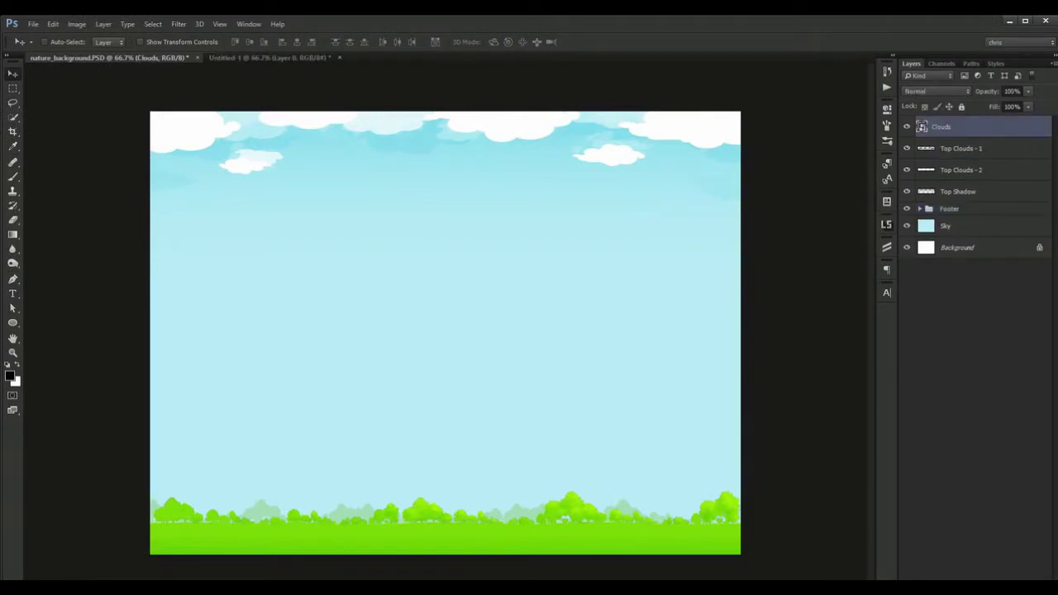
shift+click(992, 149)
shift+click(985, 171)
shift+click(980, 192)
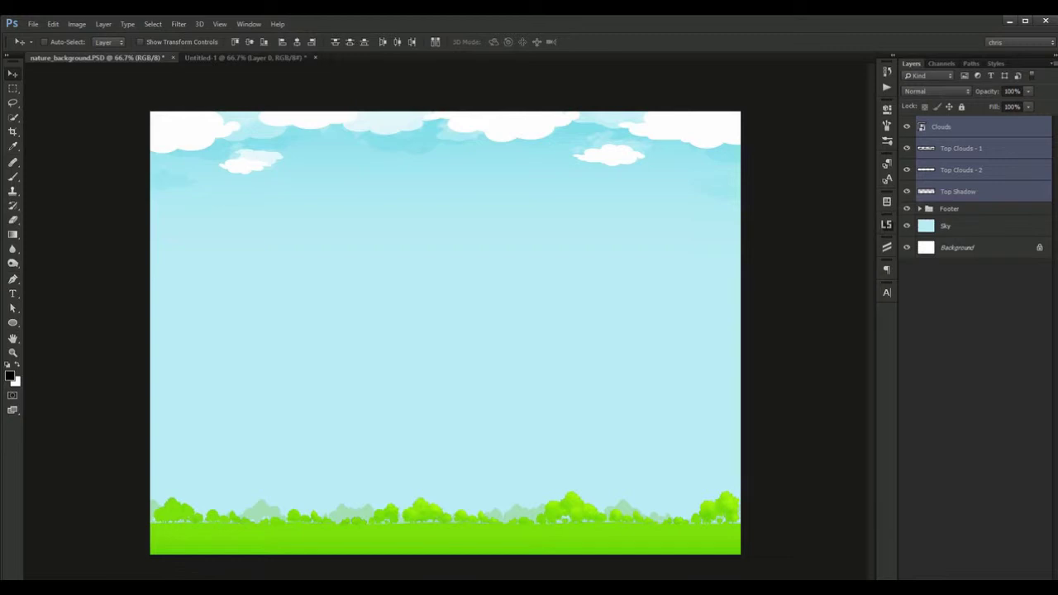
Step: Remove Top Clouds - 1 and Top Clouds - 2 from the selection and link the Clouds and Top Shadow layers
ctrl+click(975, 170)
ctrl+click(967, 149)
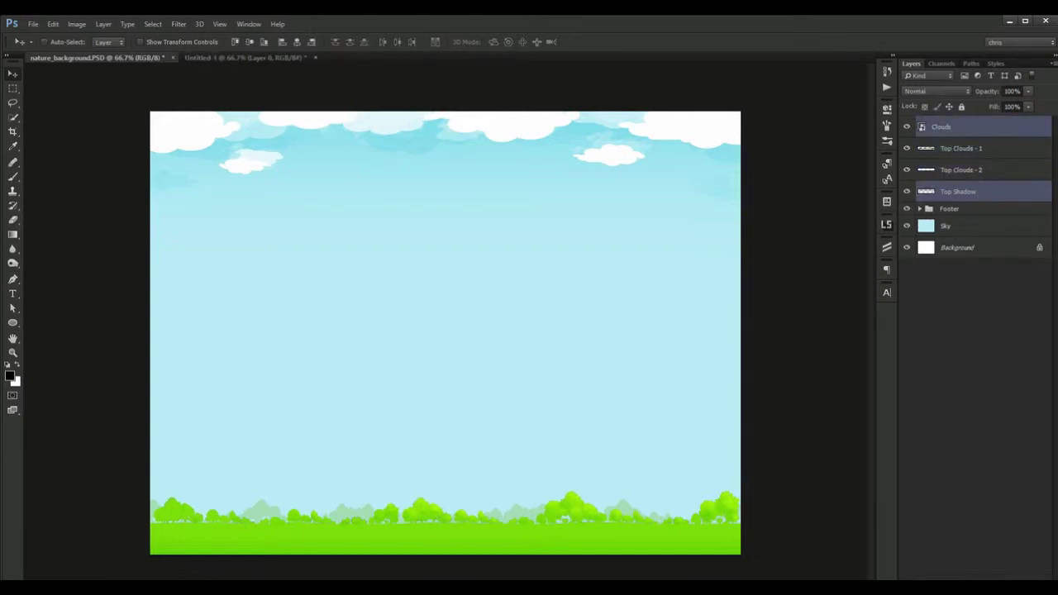
click(910, 591)
Step: Move the Clouds layer with its linked Top Shadow down the canvas, toggling Top Shadow's visibility to compare
click(975, 128)
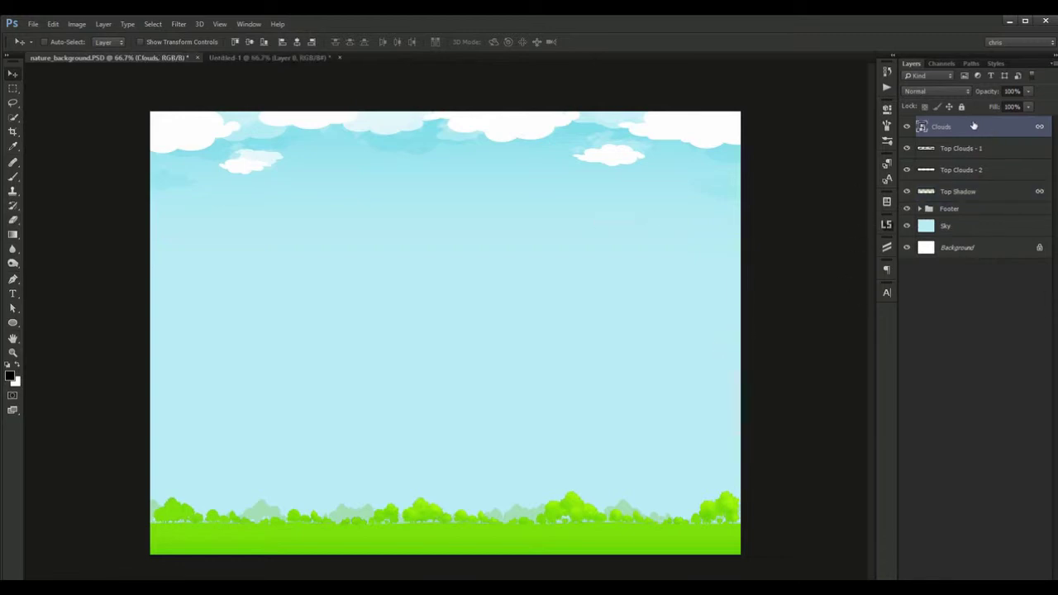
drag(550, 153, 628, 255)
click(907, 191)
click(907, 191)
click(907, 191)
click(907, 191)
drag(520, 227, 487, 257)
Step: Toggle Top Shadow's visibility again and reposition the linked layers on the canvas by moving Top Shadow
click(906, 191)
click(907, 191)
click(907, 191)
click(907, 191)
click(959, 190)
drag(572, 252, 566, 230)
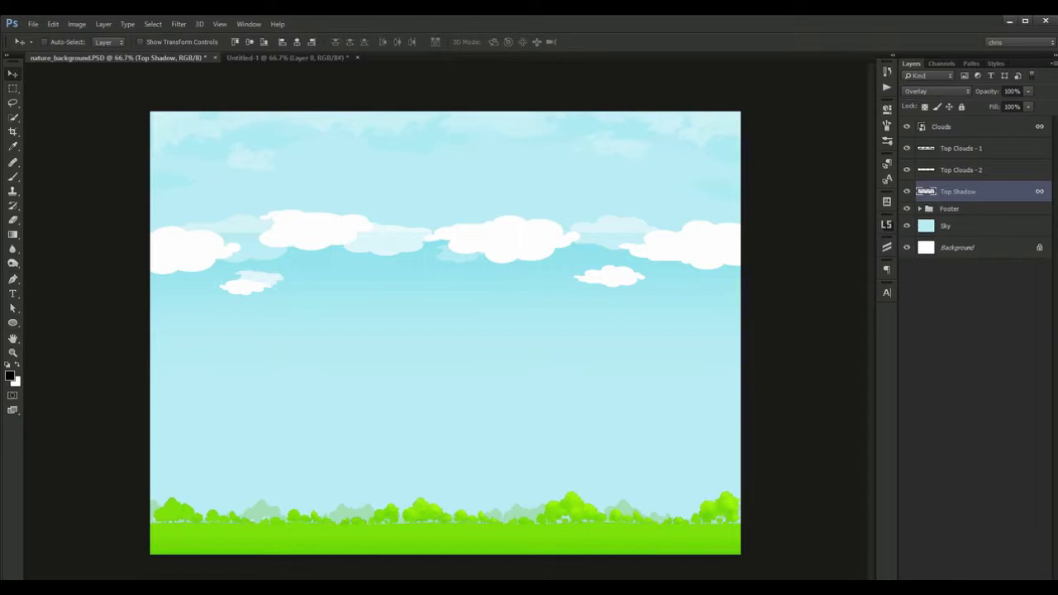
Step: Try a red Color Overlay layer style on the Top Shadow layer
click(934, 579)
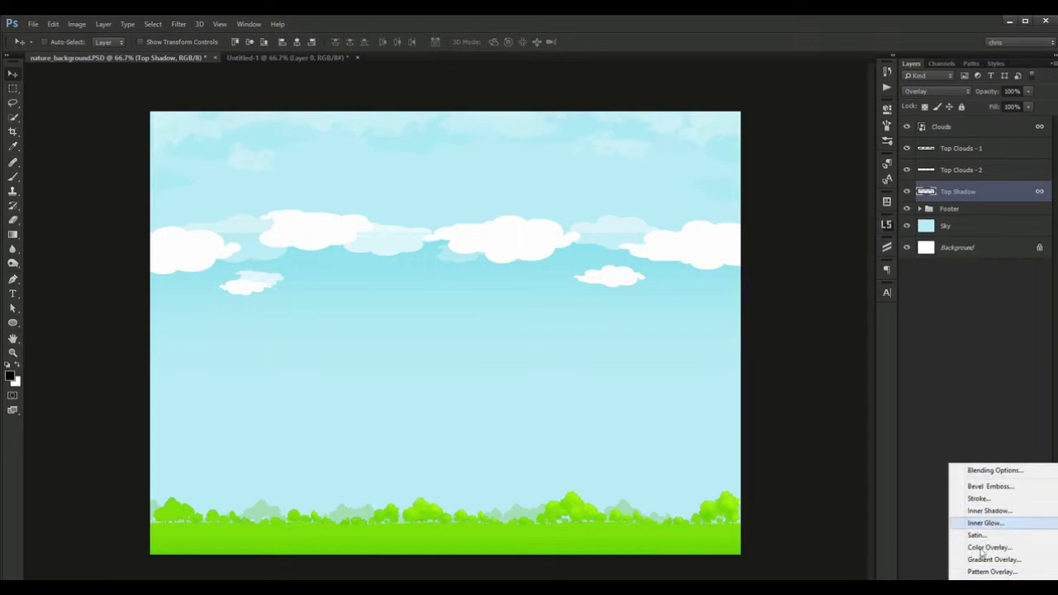
click(937, 569)
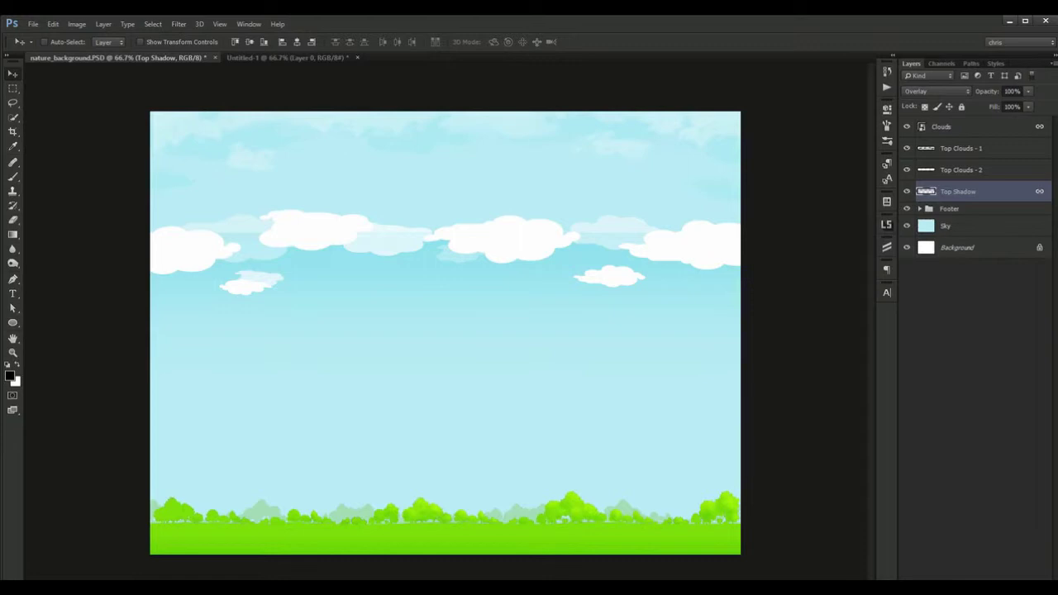
click(934, 578)
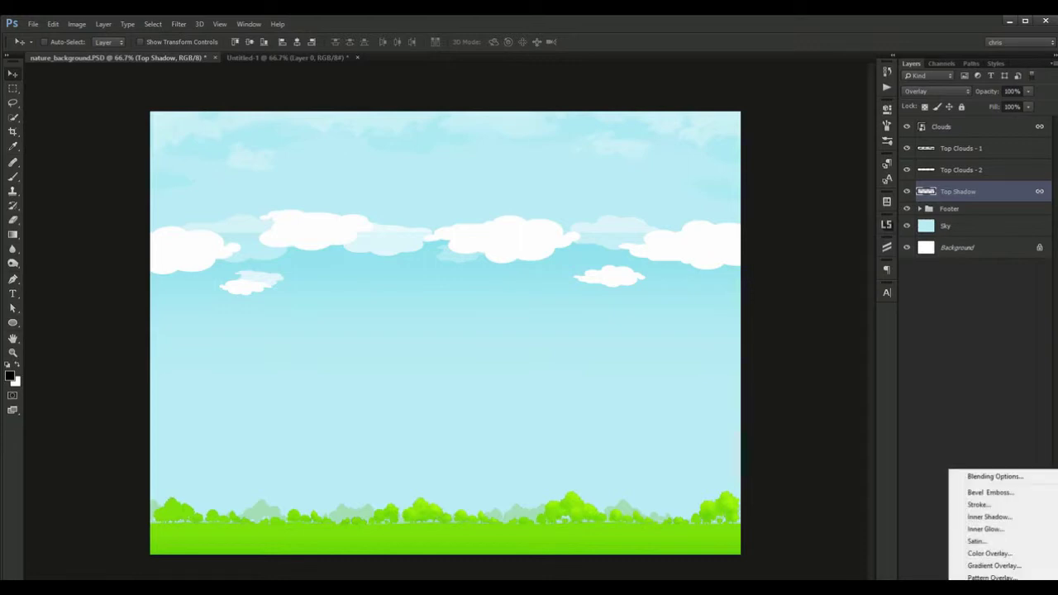
click(989, 553)
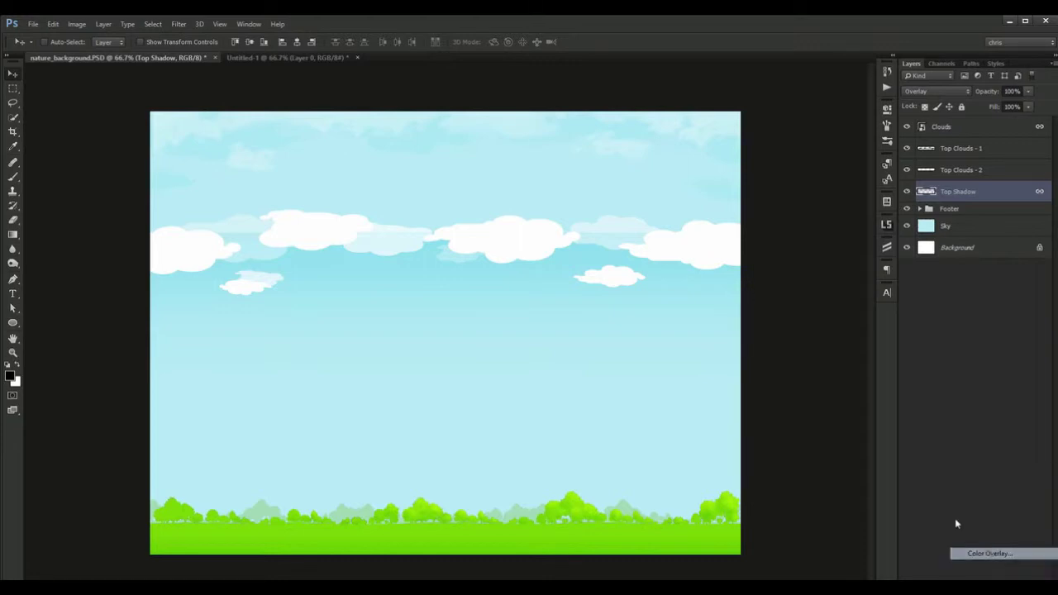
click(675, 462)
click(674, 462)
click(674, 437)
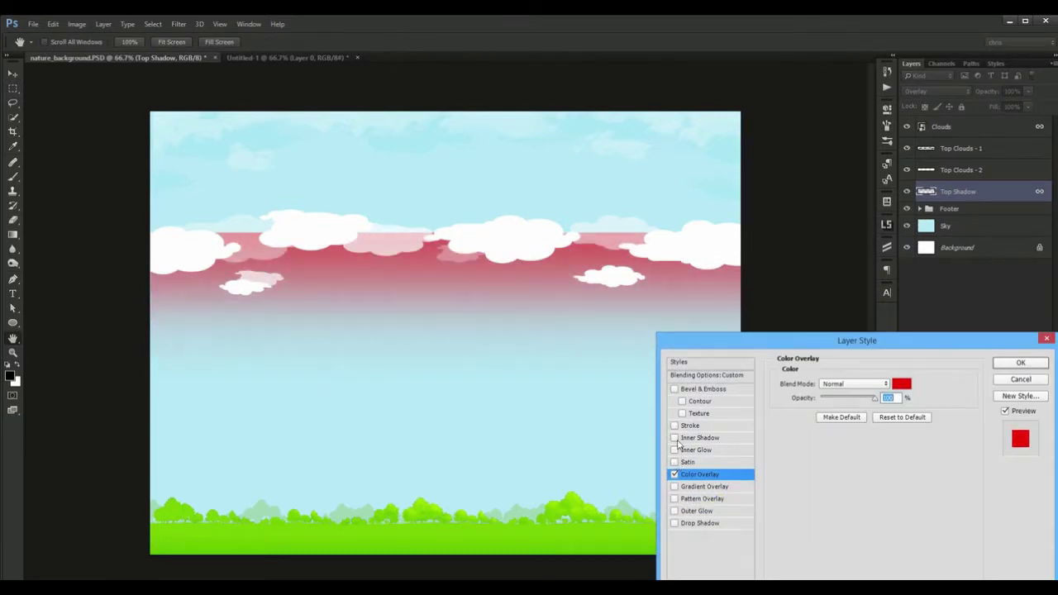
Step: Try adding Inner Shadow, Inner Glow, Satin, Stroke and Bevel & Emboss Texture effects to the Top Shadow layer
click(696, 439)
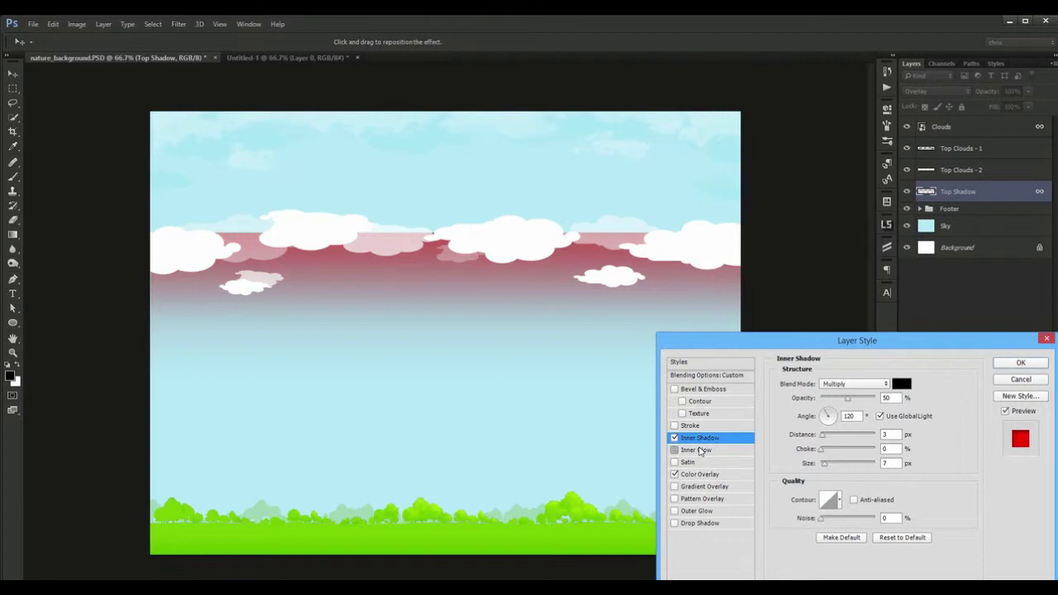
click(702, 451)
click(701, 462)
click(703, 475)
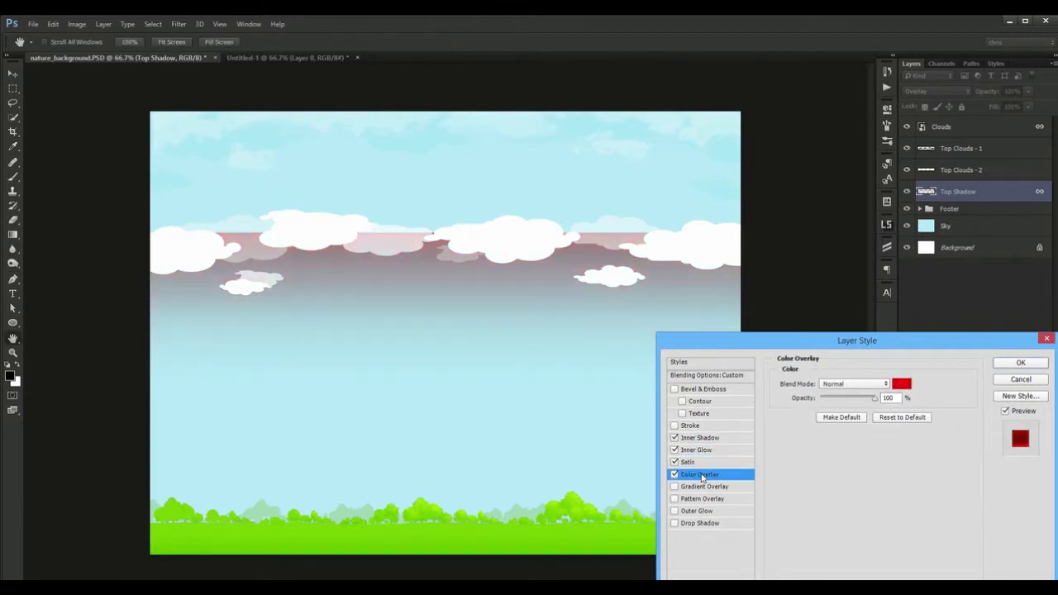
click(699, 426)
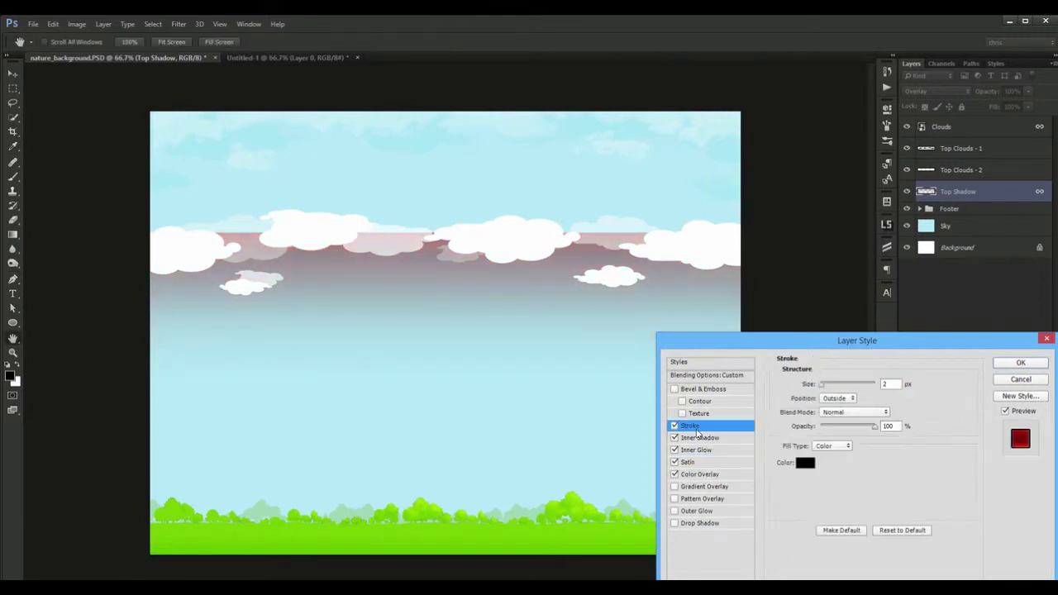
click(699, 413)
Step: Turn off the Stroke, Bevel & Emboss, Inner Shadow, Inner Glow and Satin effects and discard the layer style changes
click(675, 424)
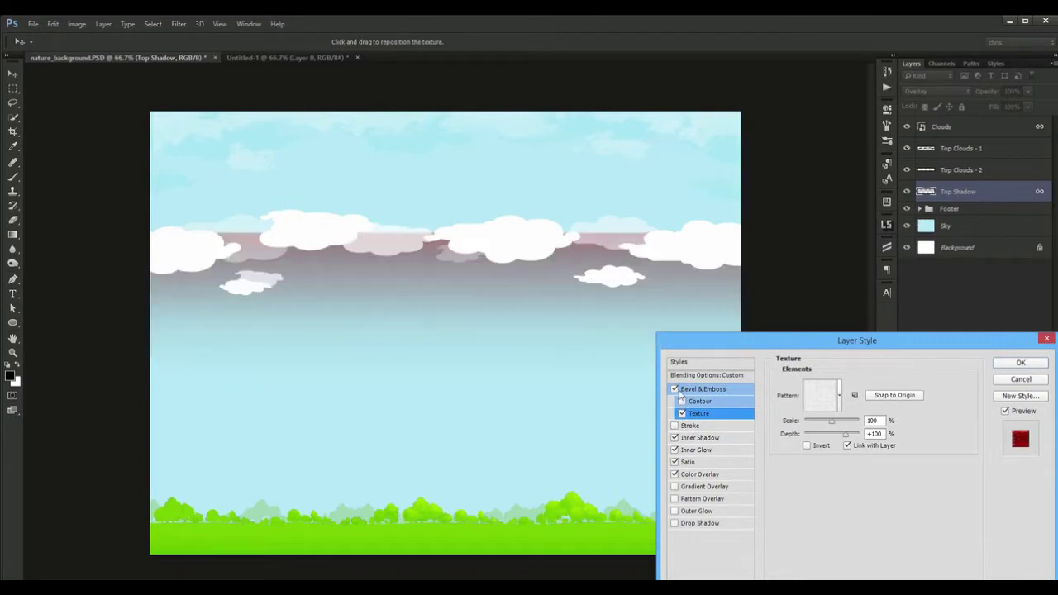
click(675, 437)
click(675, 449)
click(674, 462)
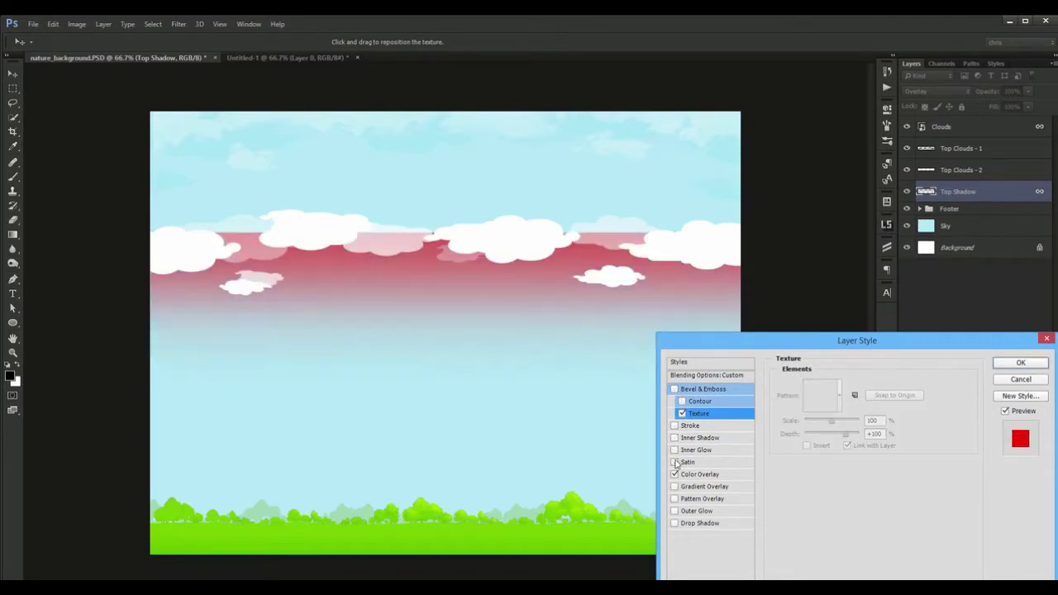
click(1009, 380)
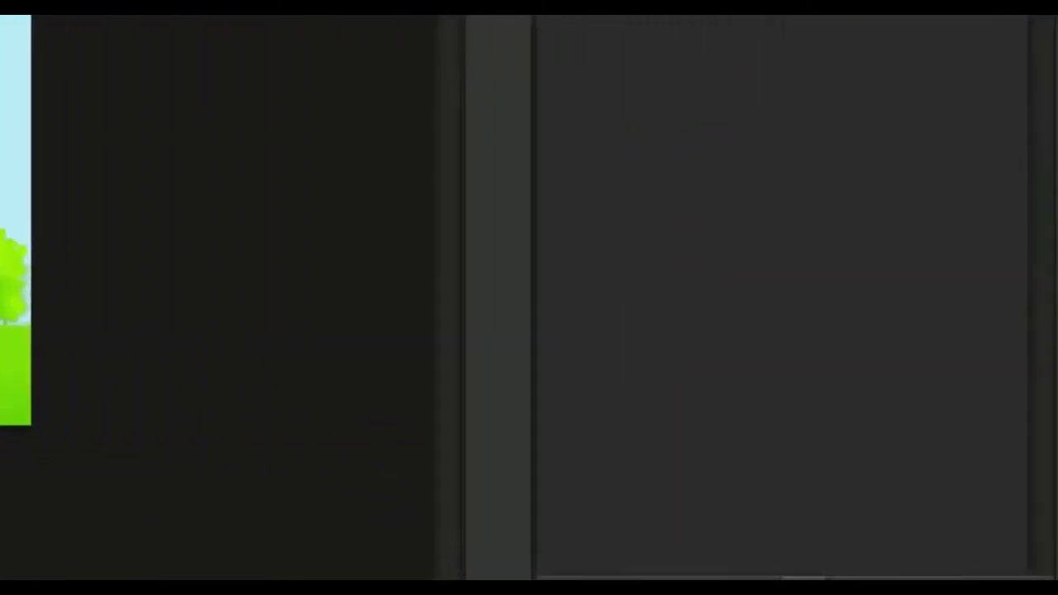
click(790, 577)
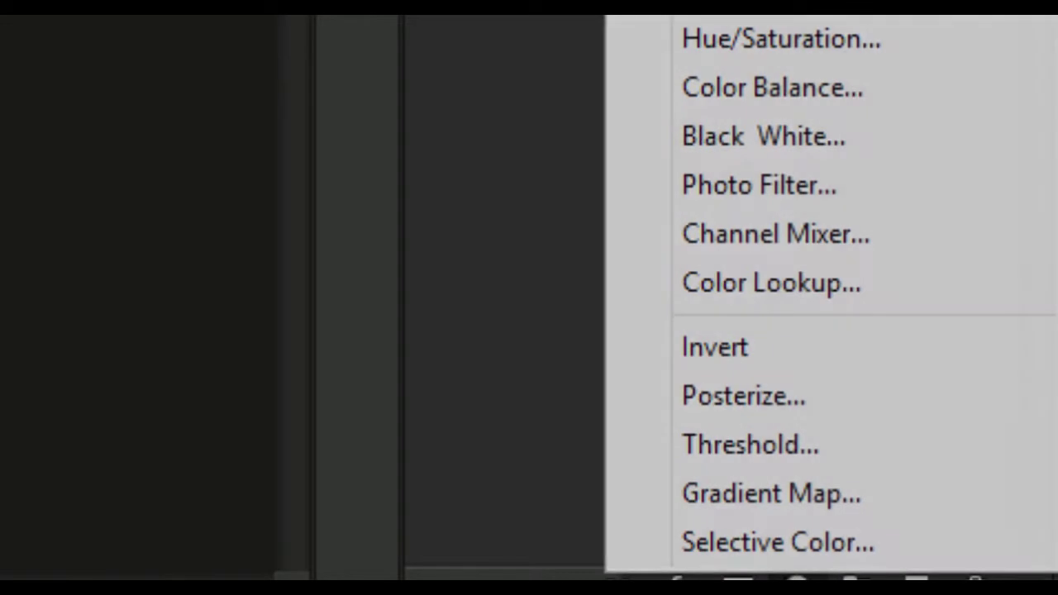
click(795, 577)
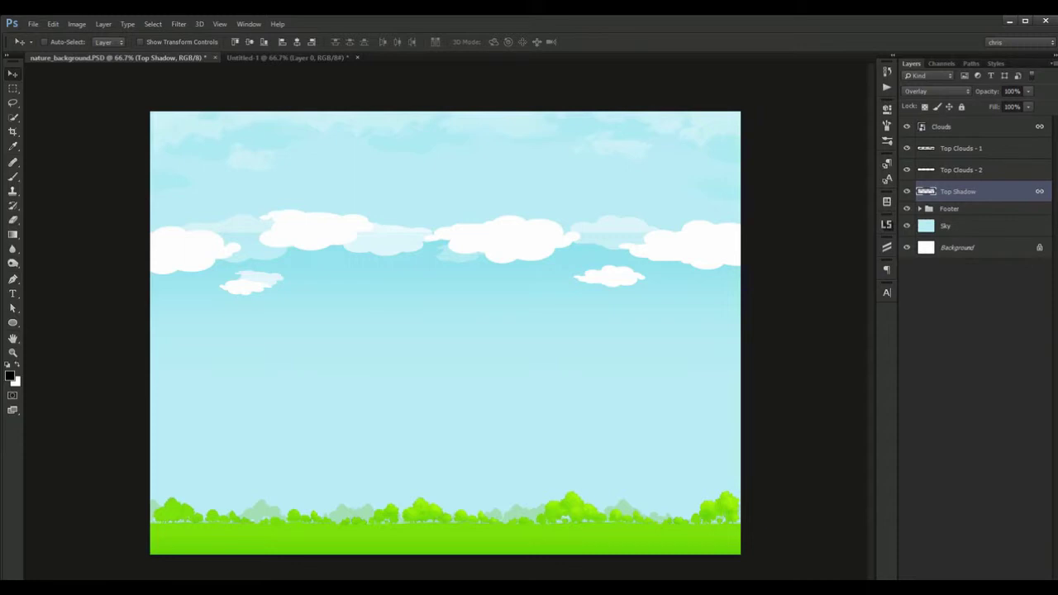
Step: Create an empty layer group above Top Shadow, try expanding and collapsing it, and delete it
click(1003, 585)
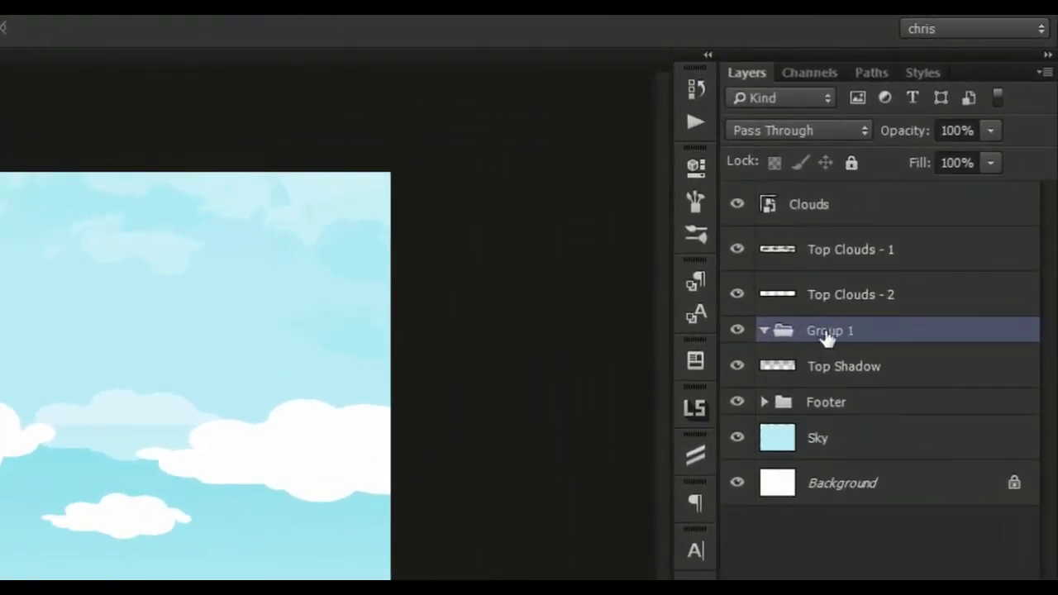
click(764, 333)
click(764, 332)
click(764, 333)
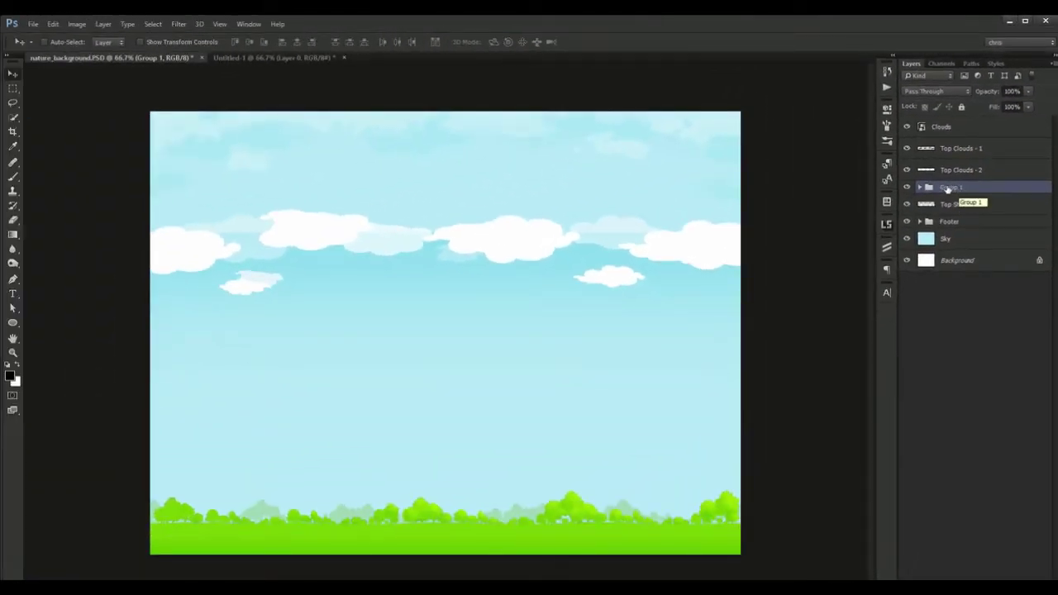
drag(955, 187, 1047, 560)
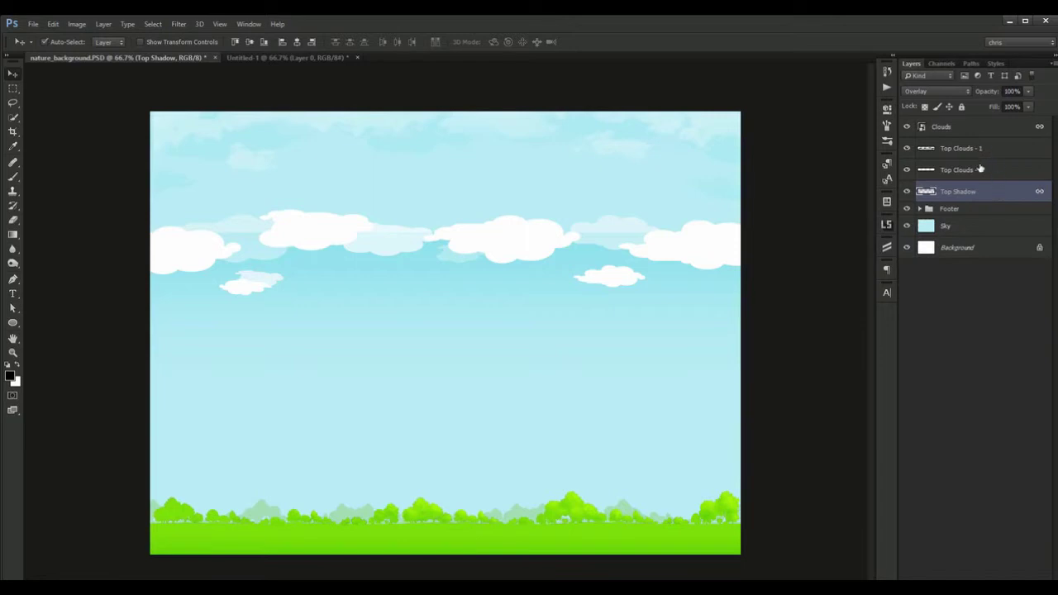
Step: Group the Top Shadow, Top Clouds - 2, Top Clouds - 1 and Clouds layers and rename the group clouds
shift+click(979, 169)
shift+click(966, 148)
shift+click(960, 127)
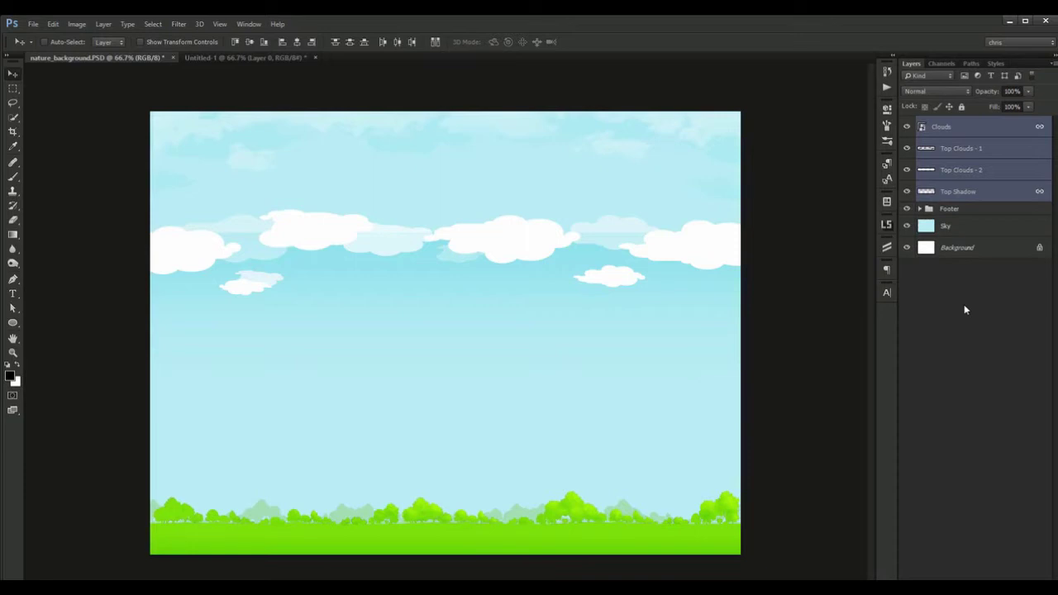
key(ctrl+g)
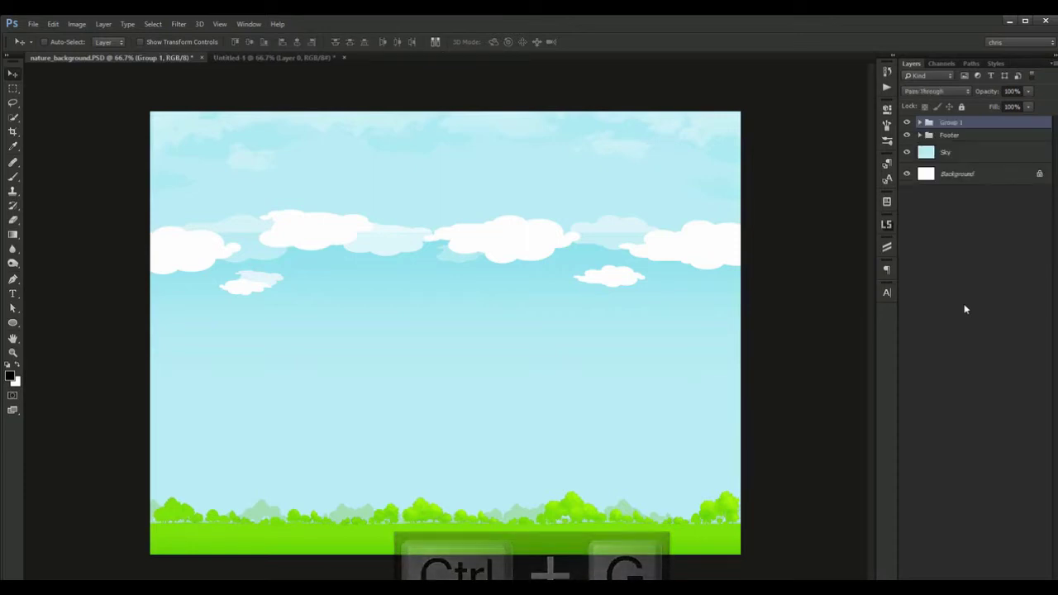
double_click(951, 122)
text(clouds)
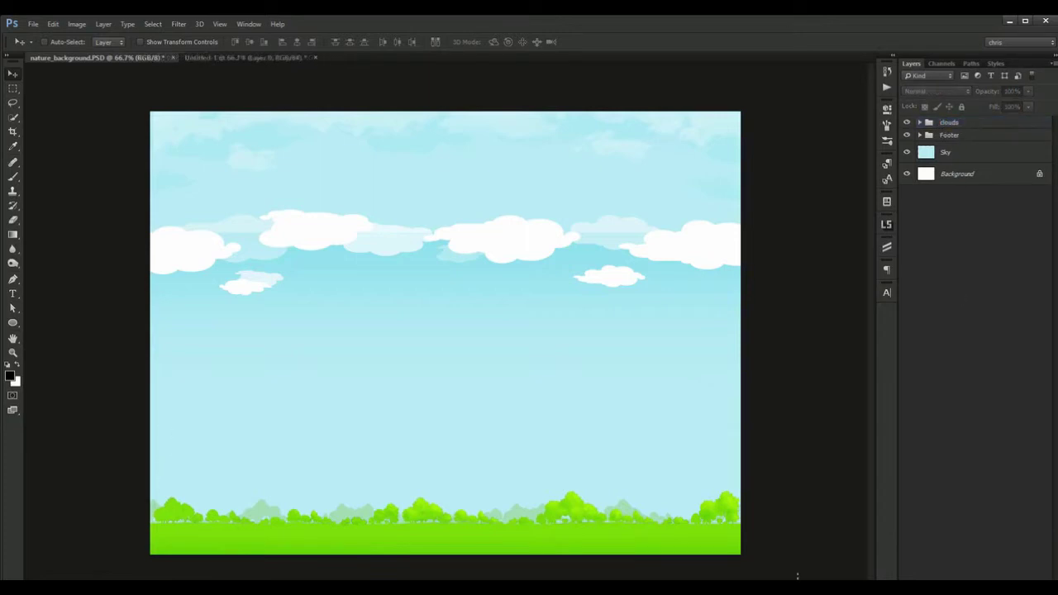
double_click(1011, 122)
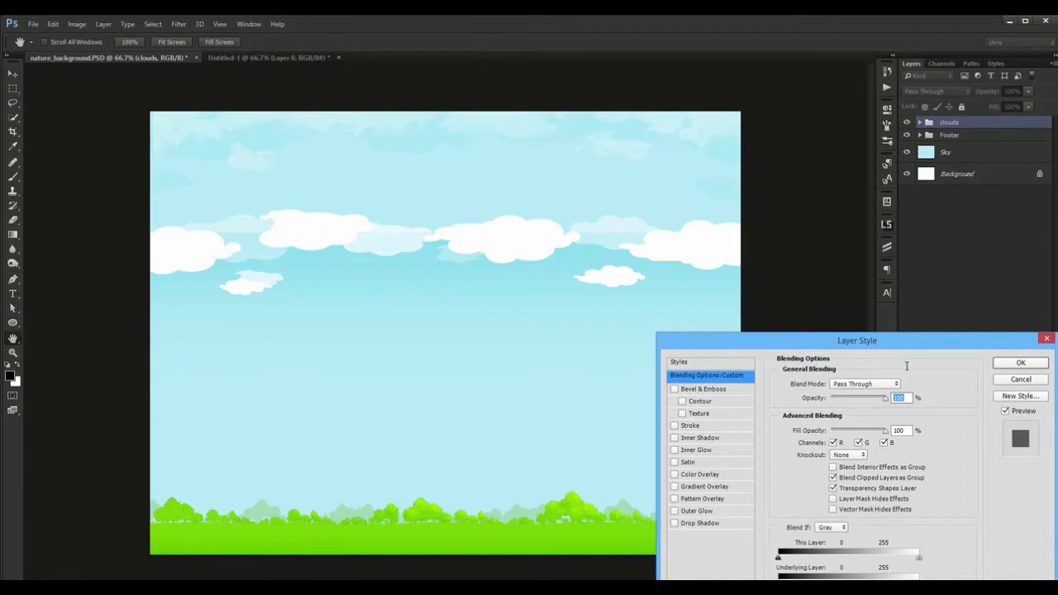
click(1046, 339)
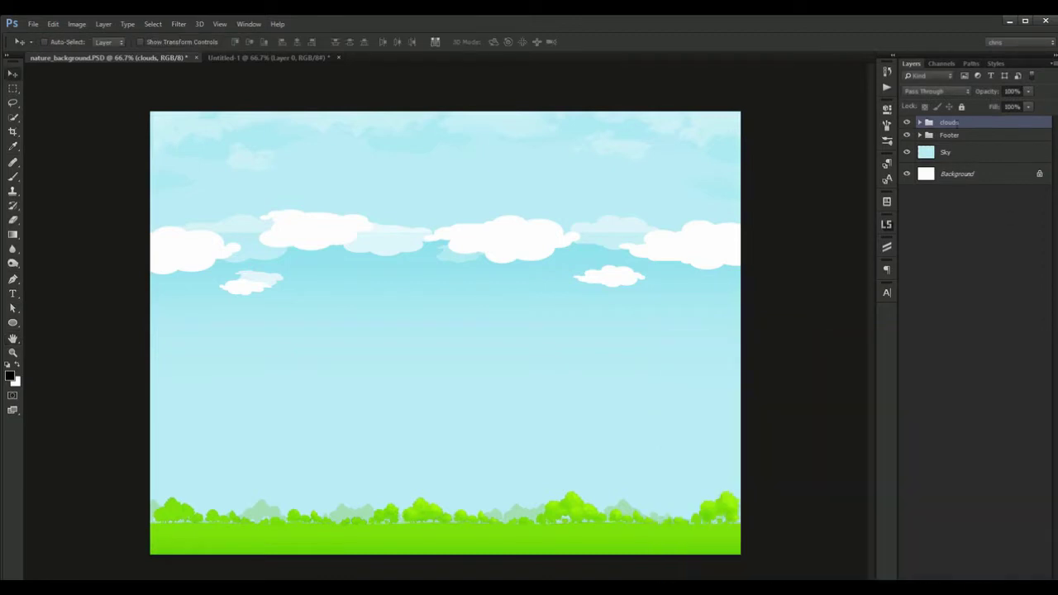
Step: Toggle the clouds group's visibility and expand the Footer and clouds groups to examine their layers
click(907, 122)
click(907, 122)
click(920, 135)
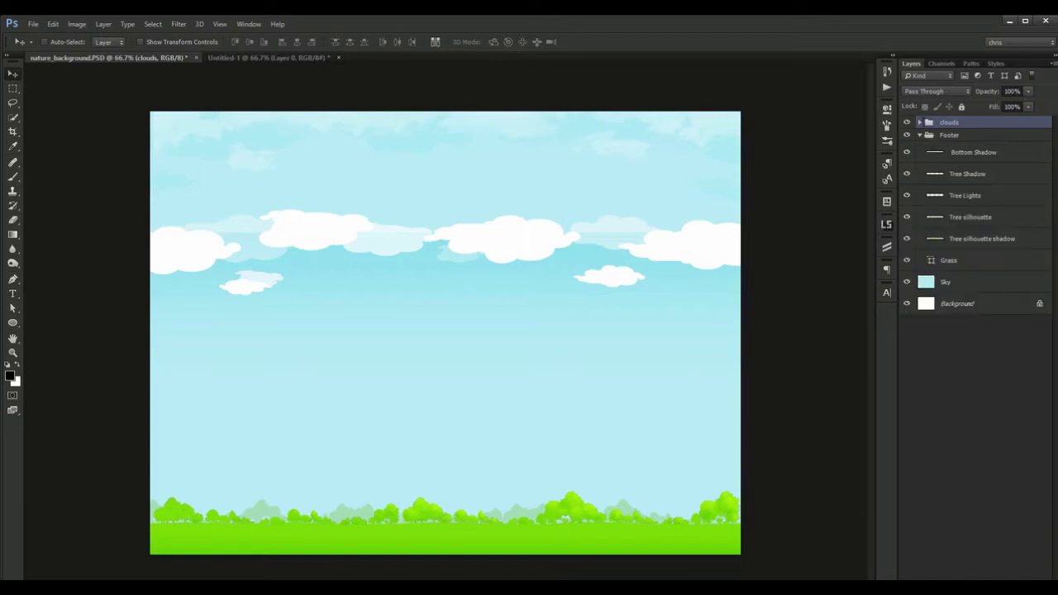
click(920, 122)
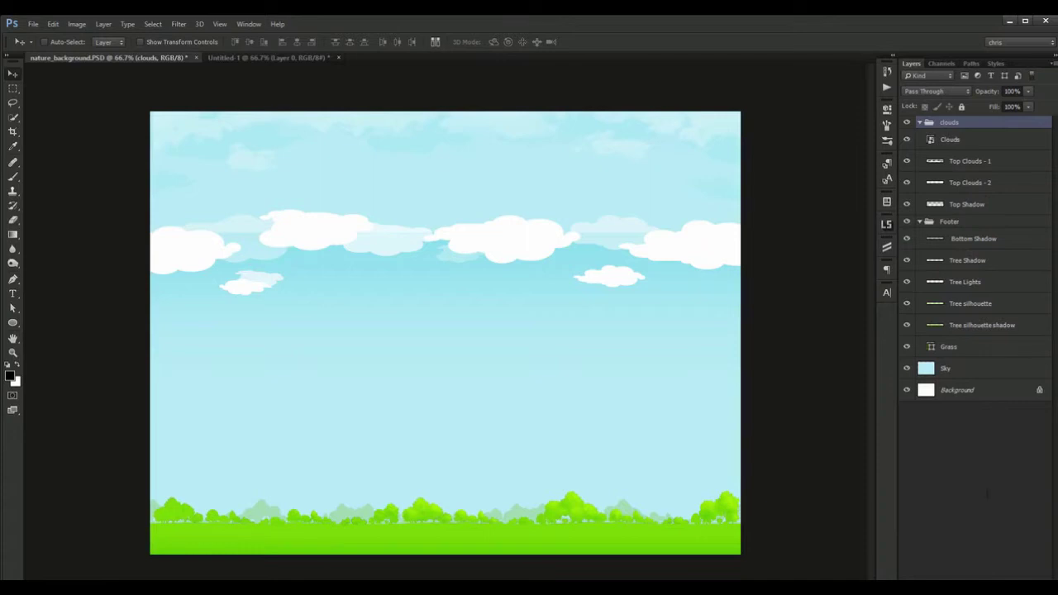
Step: Move the Clouds layer out of the clouds group to the top of the stack and ungroup the remaining layers
drag(951, 139, 951, 118)
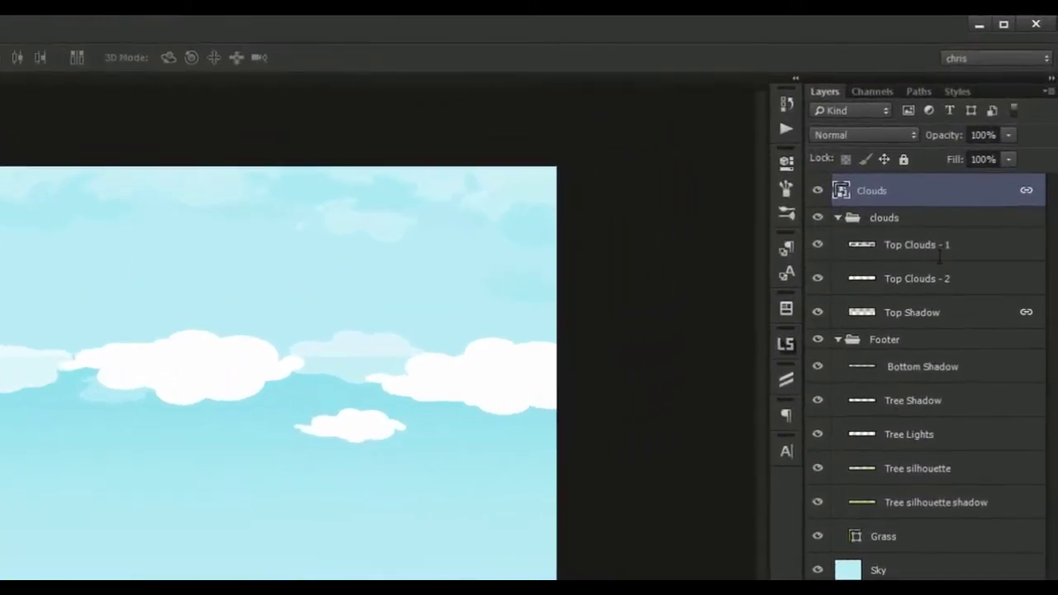
click(882, 230)
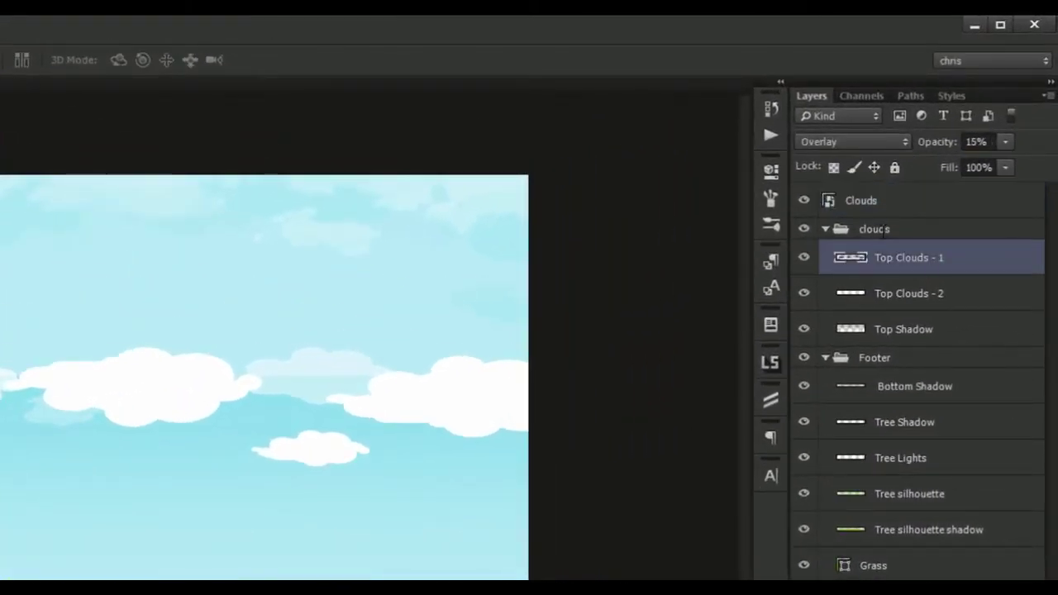
click(874, 229)
right_click(875, 229)
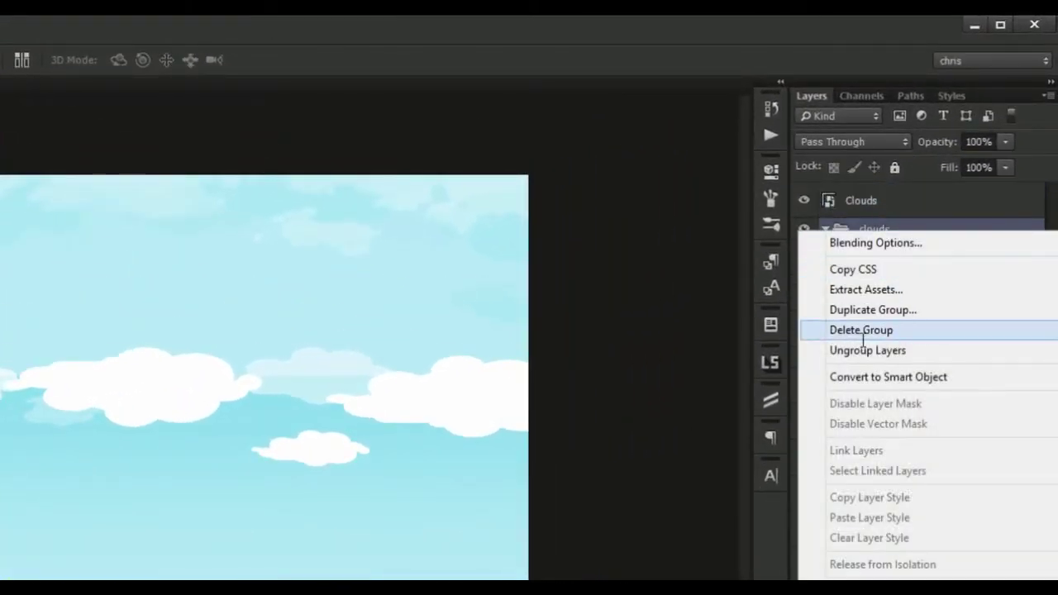
click(948, 350)
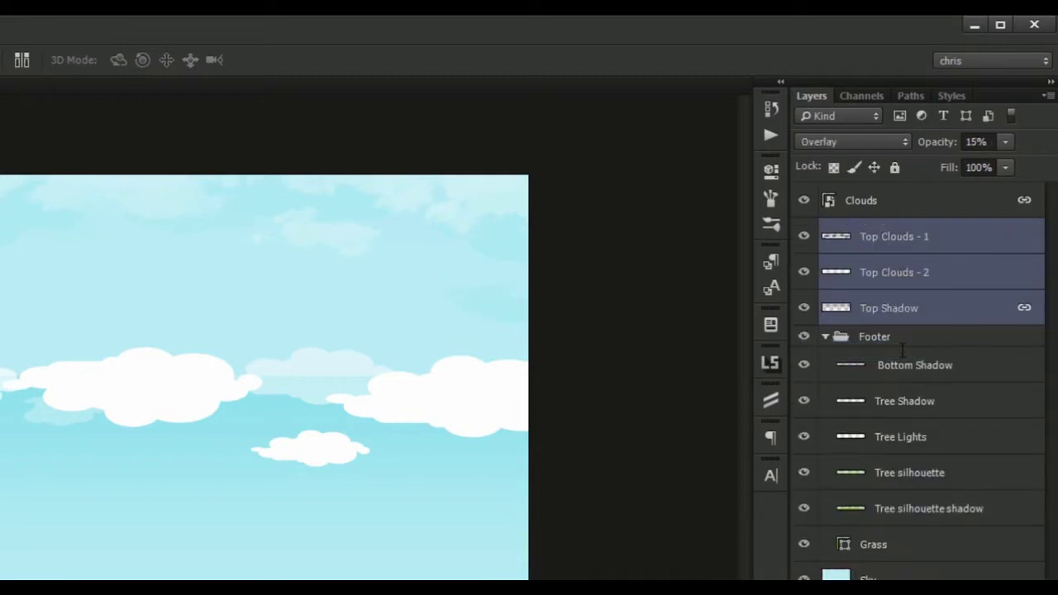
Step: Collapse the Footer group and hide the Clouds layer
click(900, 336)
click(825, 336)
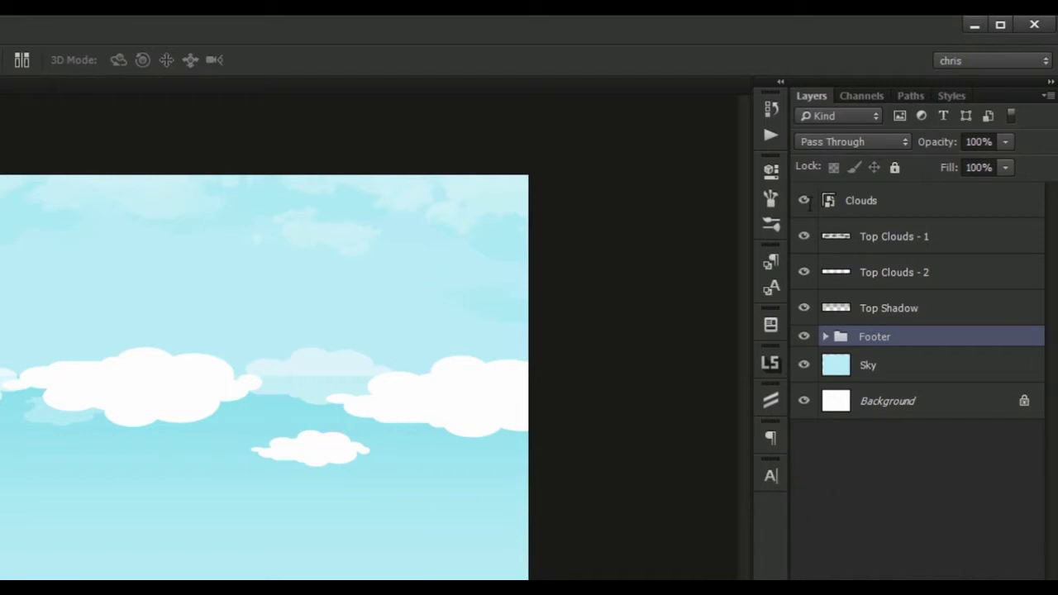
click(805, 201)
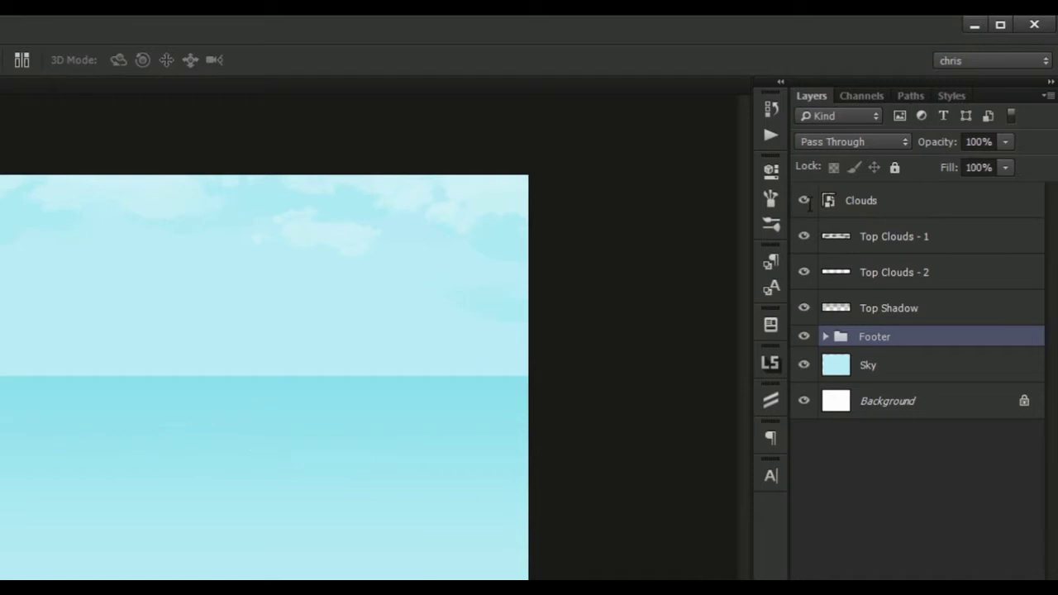
Step: Show the Clouds layer and toggle the visibility of all layers from Background up to Clouds
click(804, 201)
mouse_move(804, 201)
mouse_down()
mouse_move(802, 417)
mouse_move(805, 201)
mouse_up()
drag(804, 401, 804, 201)
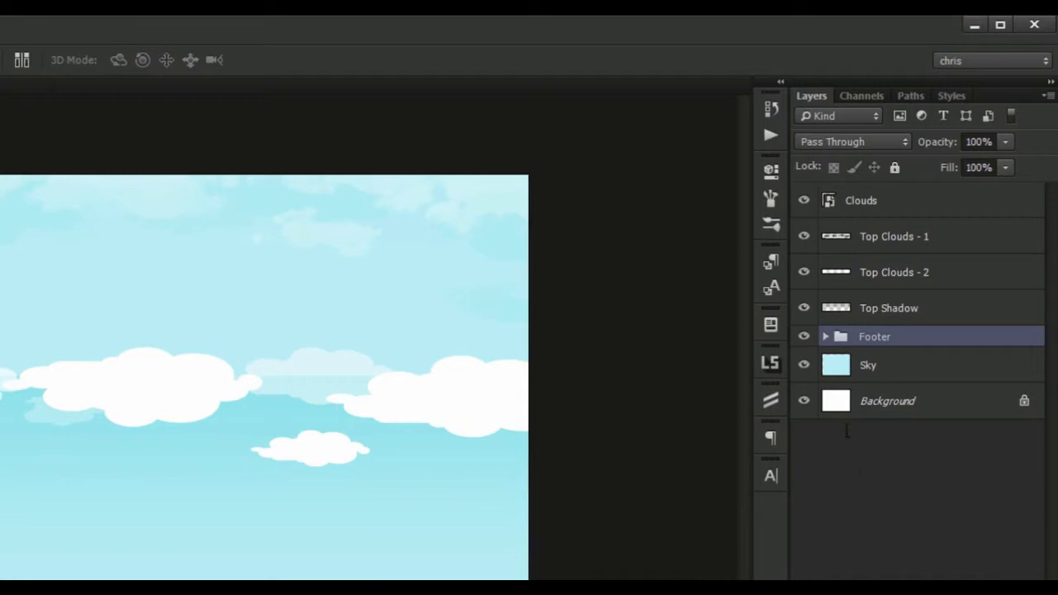
Step: Colour-label the Sky layer red, the Footer group green and the Top Shadow layer violet, and hide Top Shadow
right_click(803, 365)
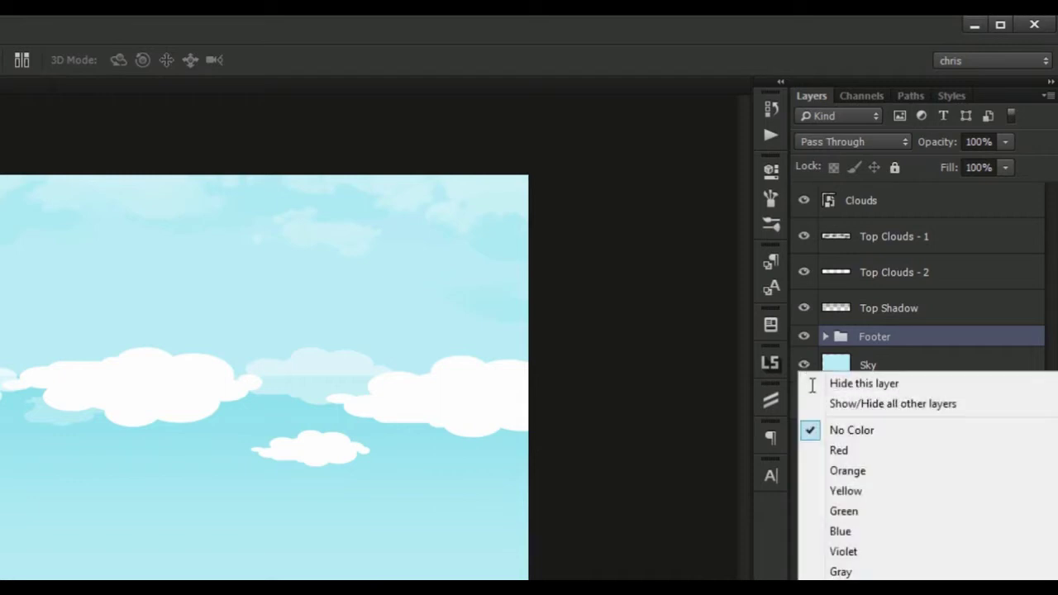
click(838, 451)
right_click(804, 337)
click(844, 480)
right_click(804, 306)
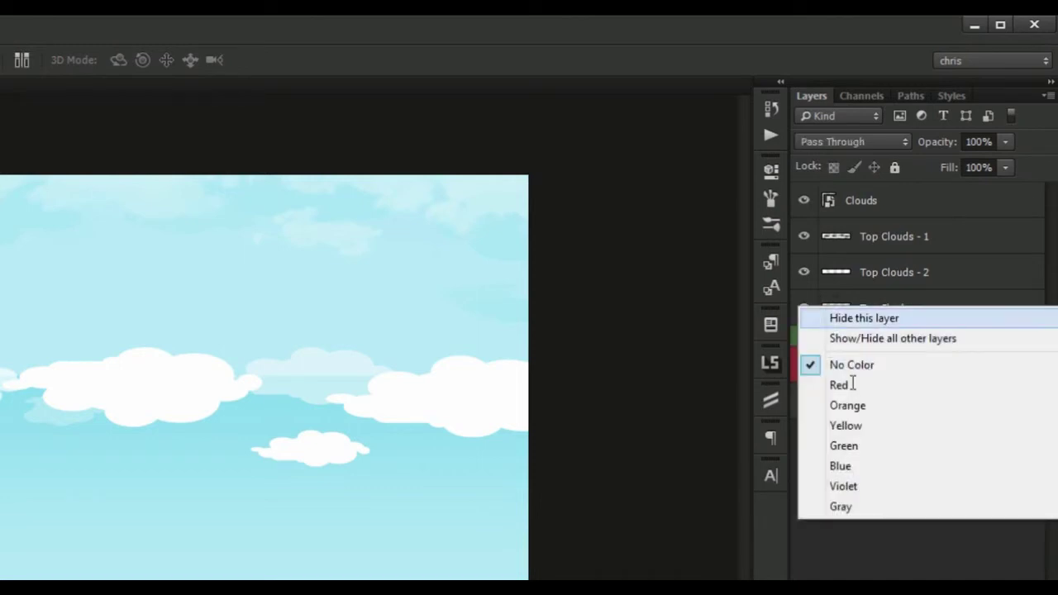
click(893, 483)
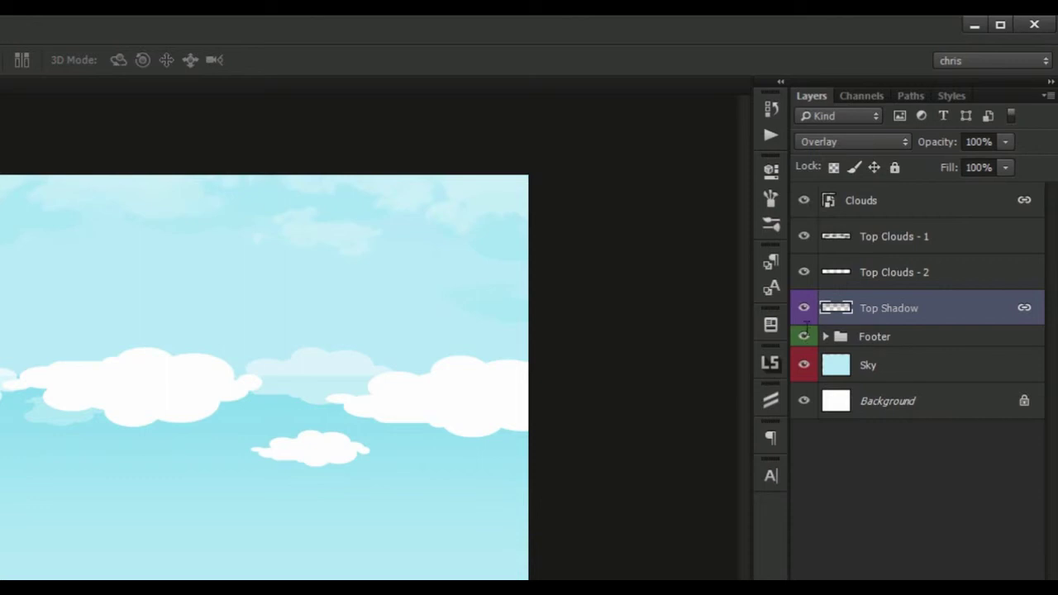
click(804, 307)
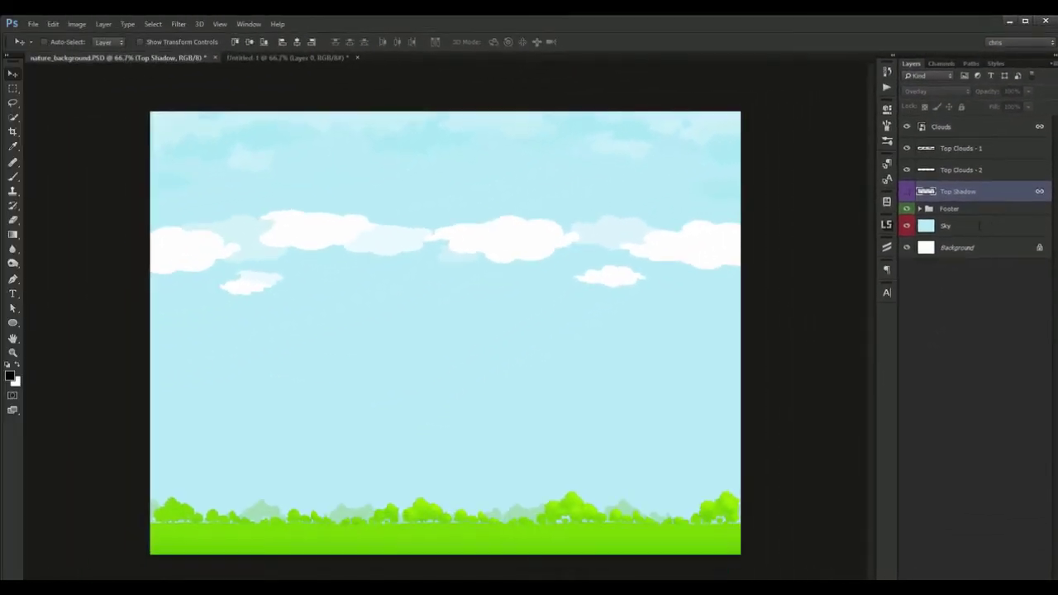
Step: Try the No Thumbnails, Medium Thumbnails and Large Thumbnails settings for the layers and return to Small Thumbnails
right_click(979, 281)
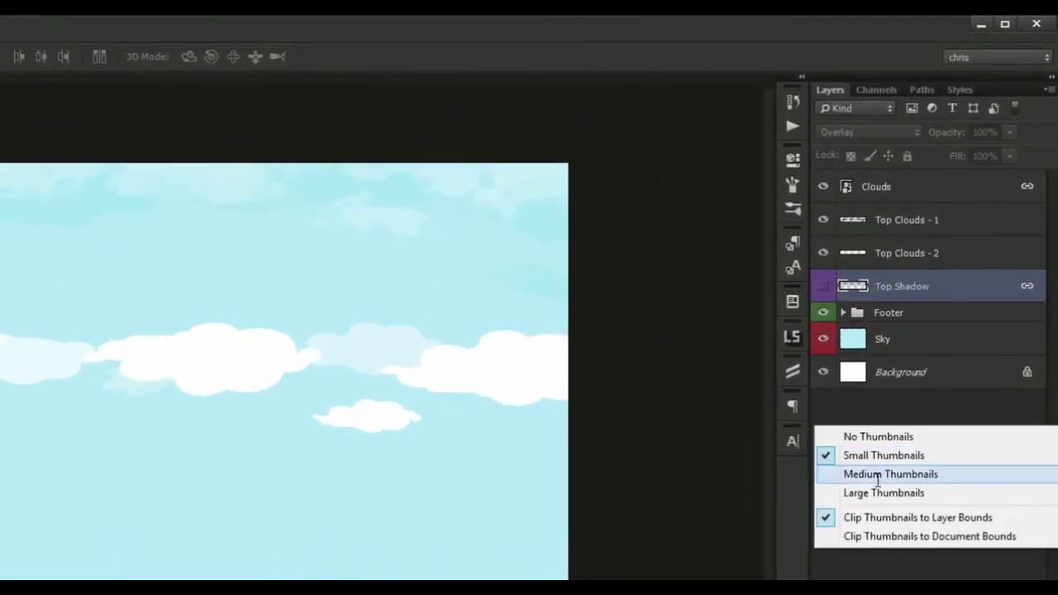
click(881, 437)
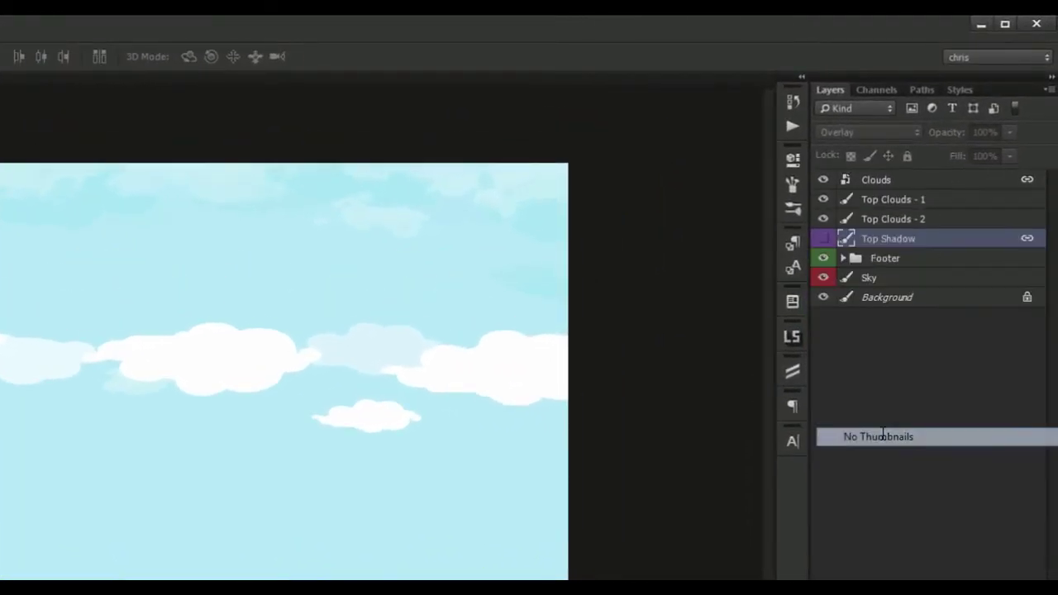
click(891, 484)
right_click(942, 378)
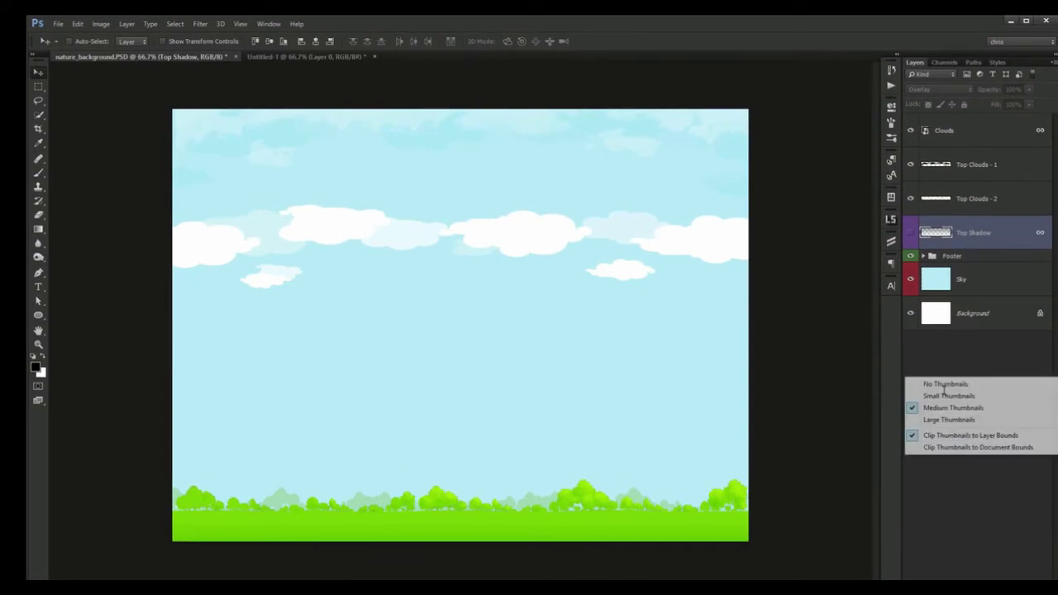
click(949, 420)
right_click(952, 468)
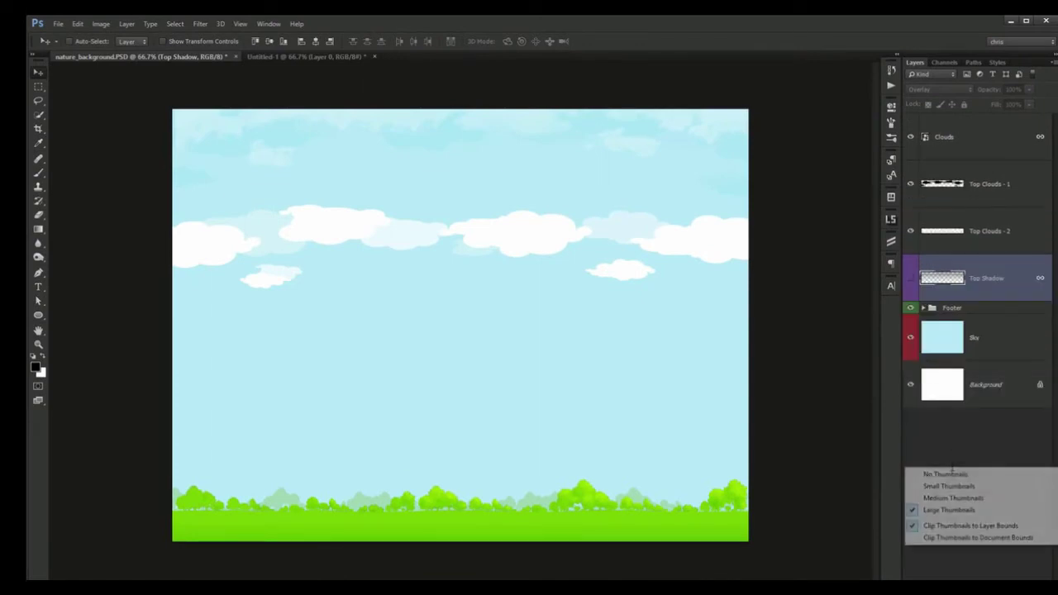
click(950, 486)
right_click(954, 460)
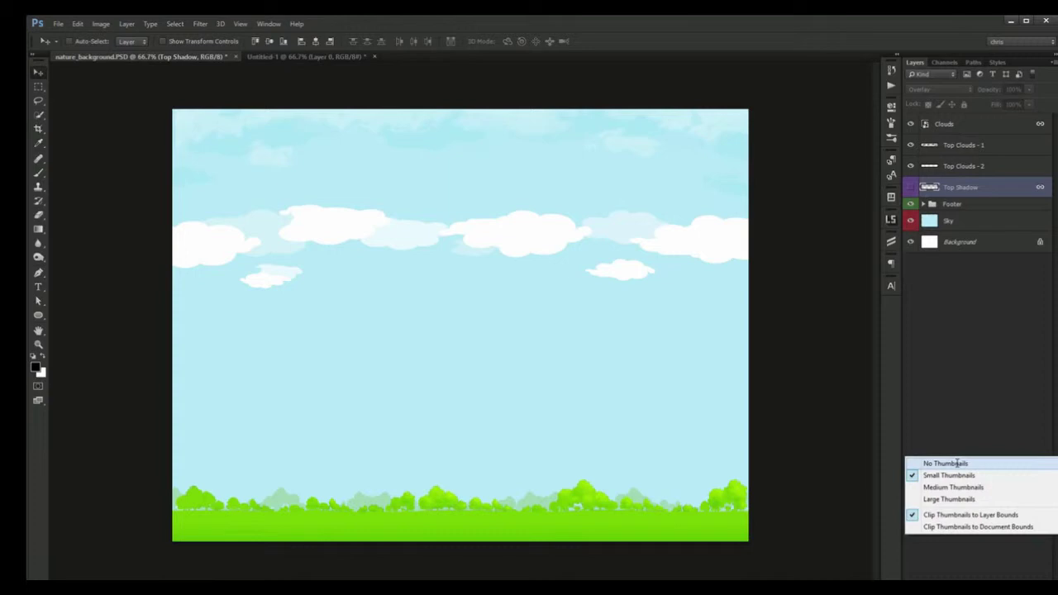
click(958, 463)
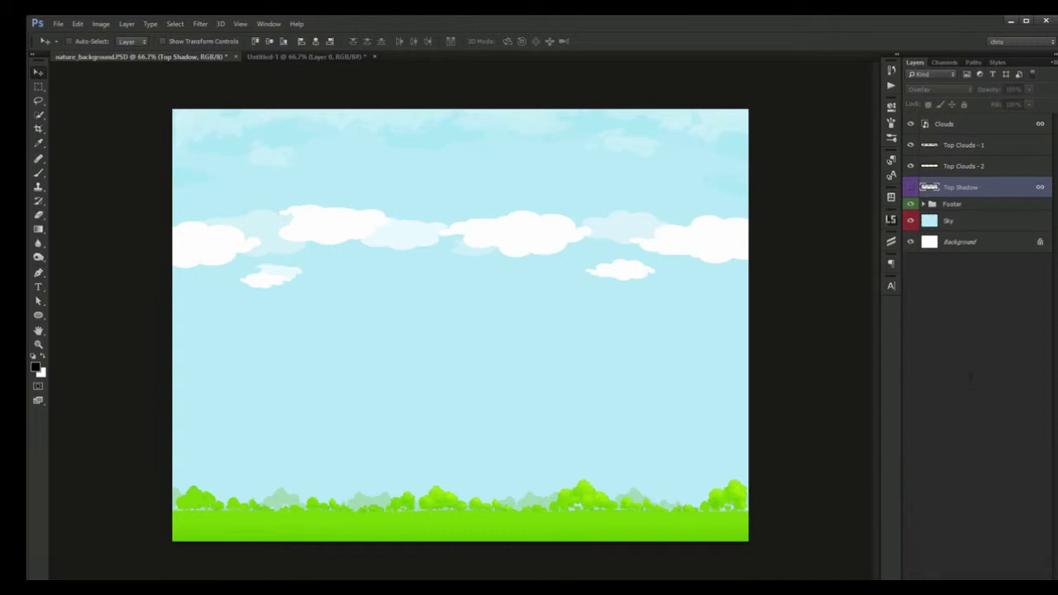
Step: Draw a large black arrow pointing right with the Custom Shape tool and shift it toward the canvas's left edge
right_click(970, 377)
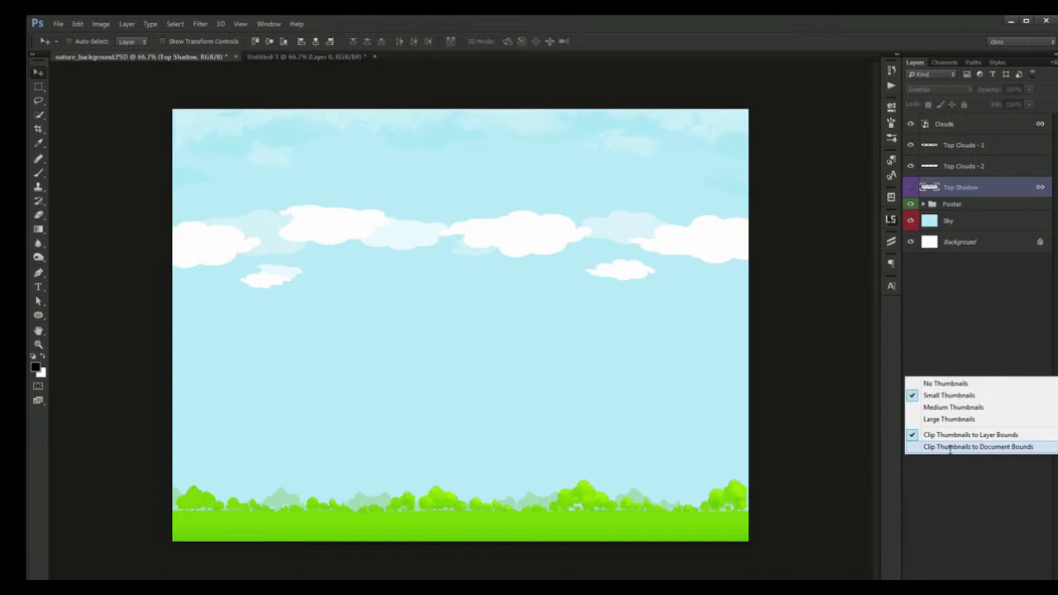
click(248, 361)
drag(38, 315, 97, 365)
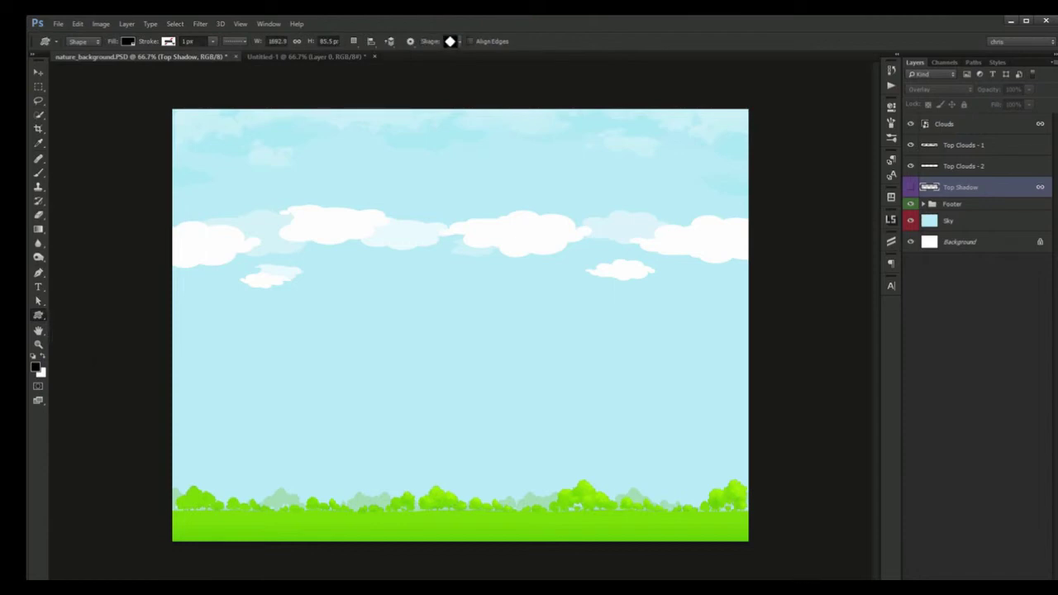
click(456, 41)
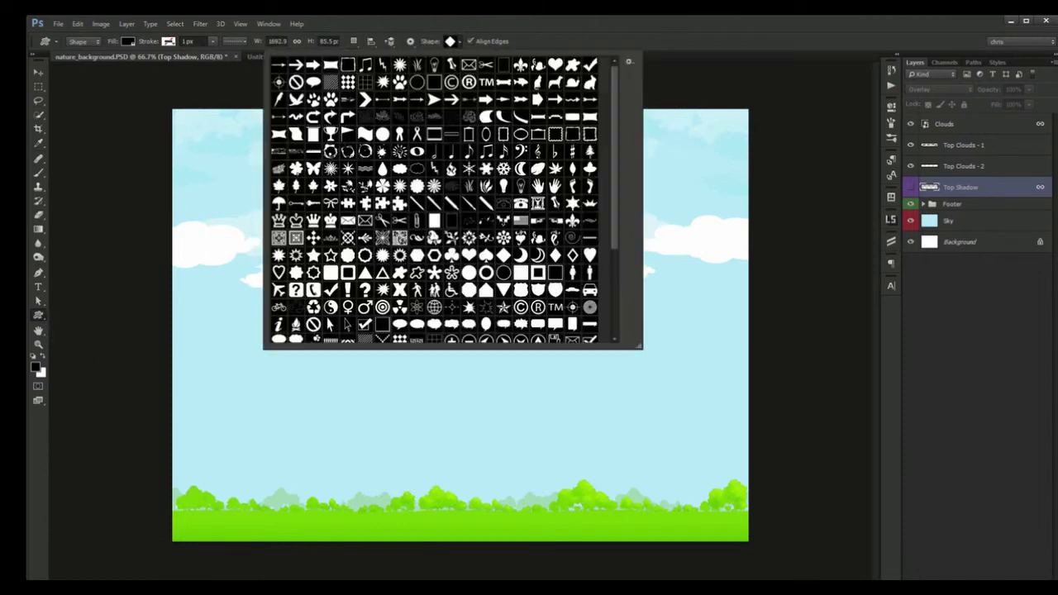
click(482, 98)
drag(296, 189, 648, 442)
key(v)
drag(513, 273, 424, 284)
Step: Clip the layer thumbnails to the document bounds
right_click(1008, 318)
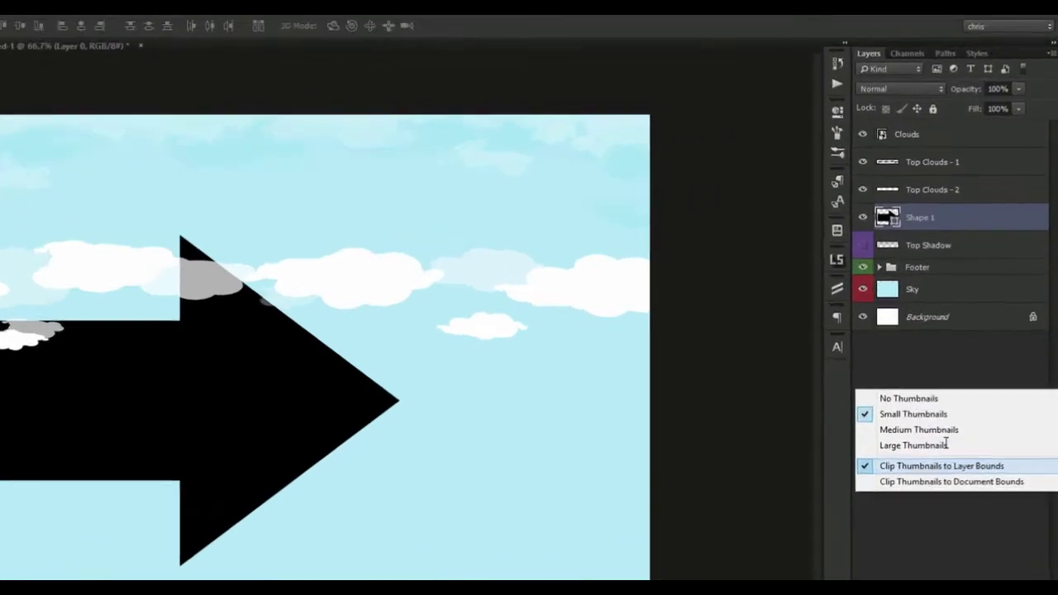
click(976, 377)
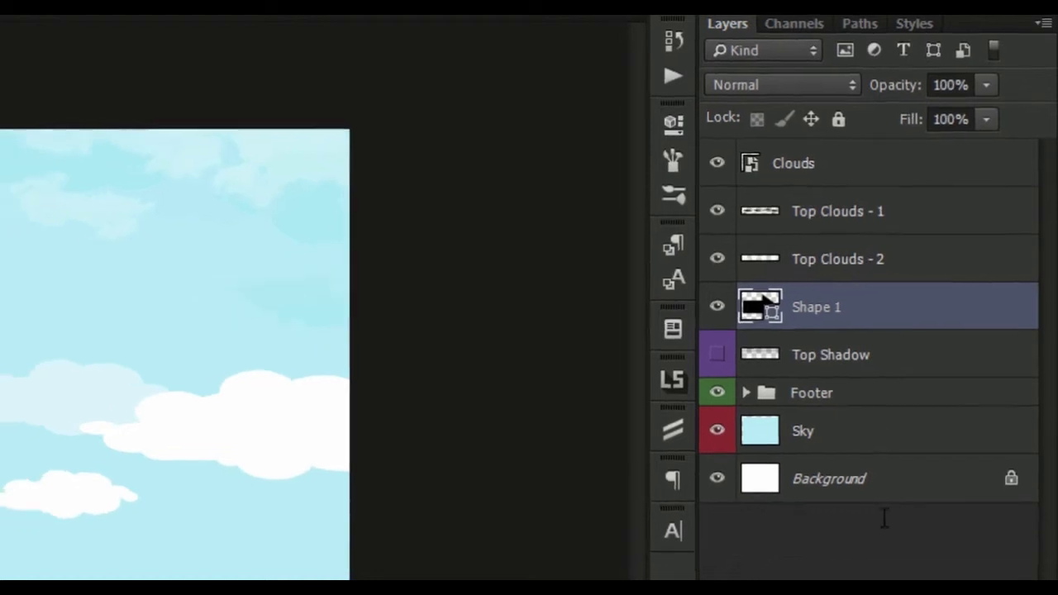
right_click(881, 519)
click(887, 558)
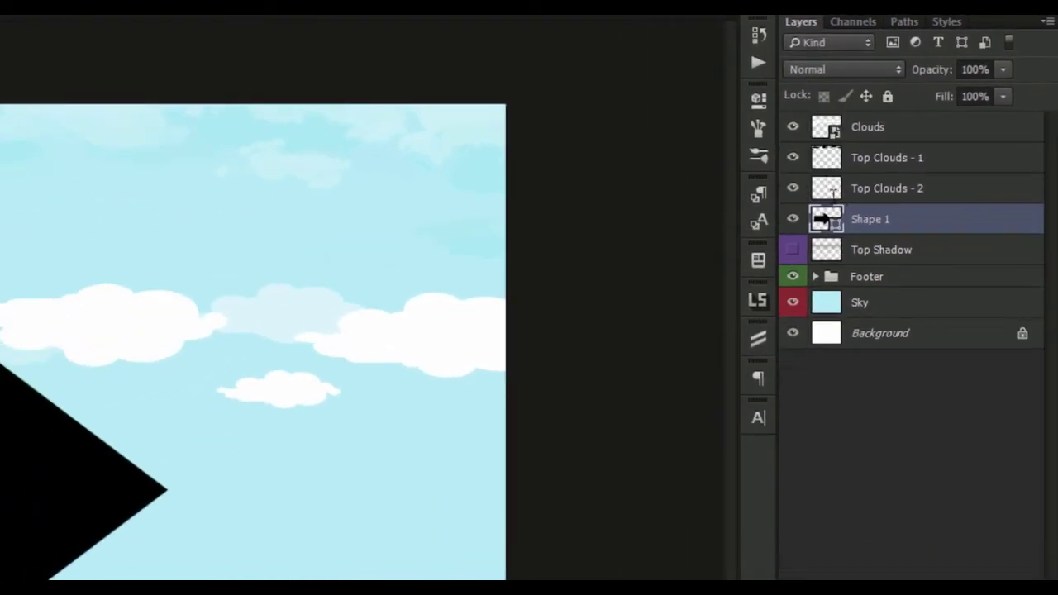
Step: Scale the Shape 1 arrow down to a small size and move it to the lower left area of the image
drag(375, 321, 296, 212)
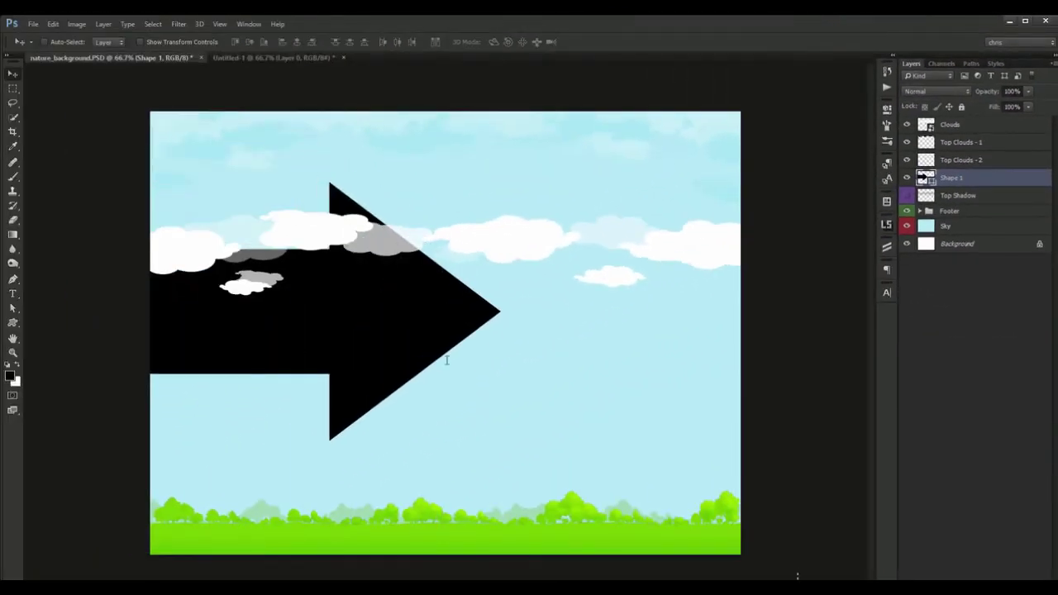
key(ctrl+t)
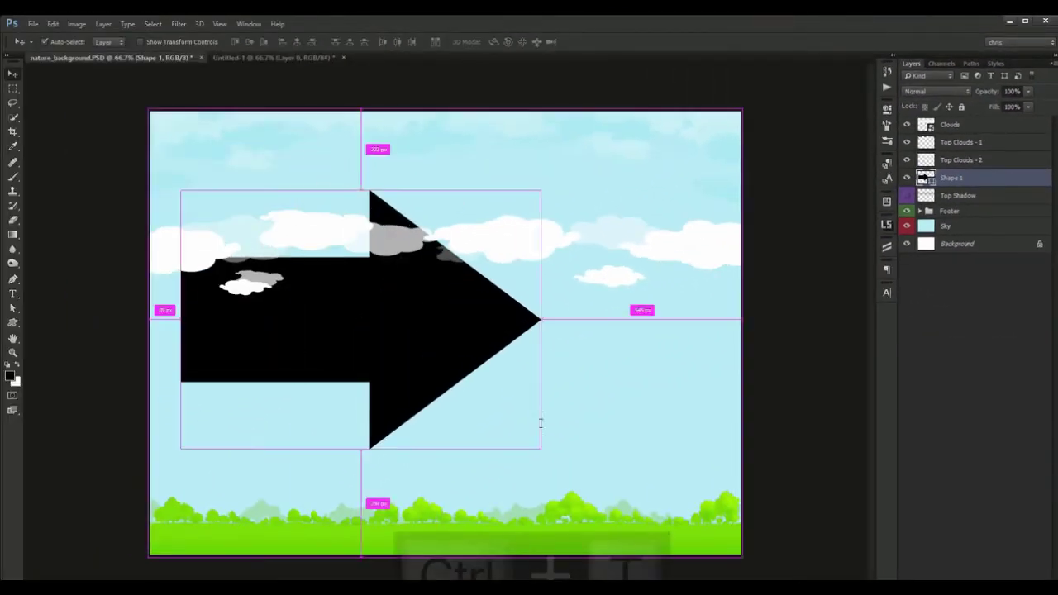
drag(540, 448, 248, 236)
key(Return)
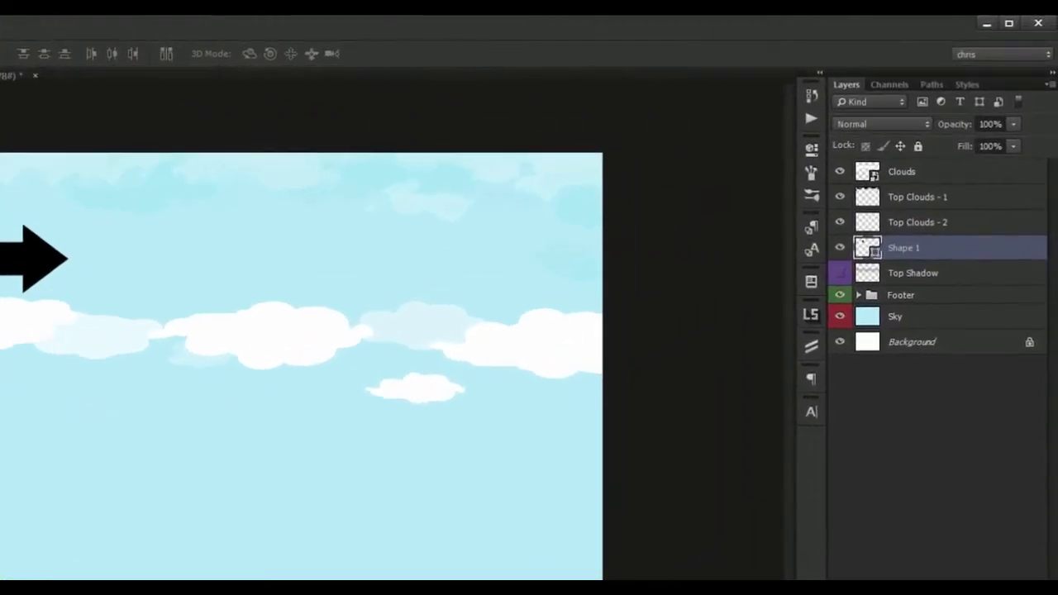
drag(33, 258, 146, 378)
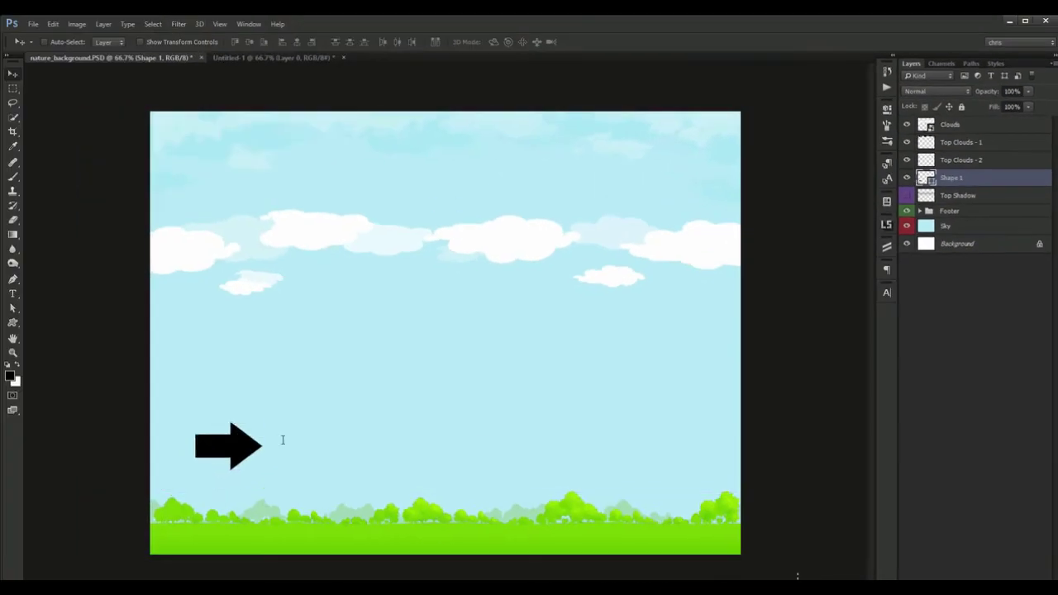
Step: Enlarge the Shape 1 arrow to fill much of the canvas and move it around to compare its thumbnail
key(ctrl+t)
drag(266, 424, 588, 167)
key(Return)
drag(419, 312, 583, 243)
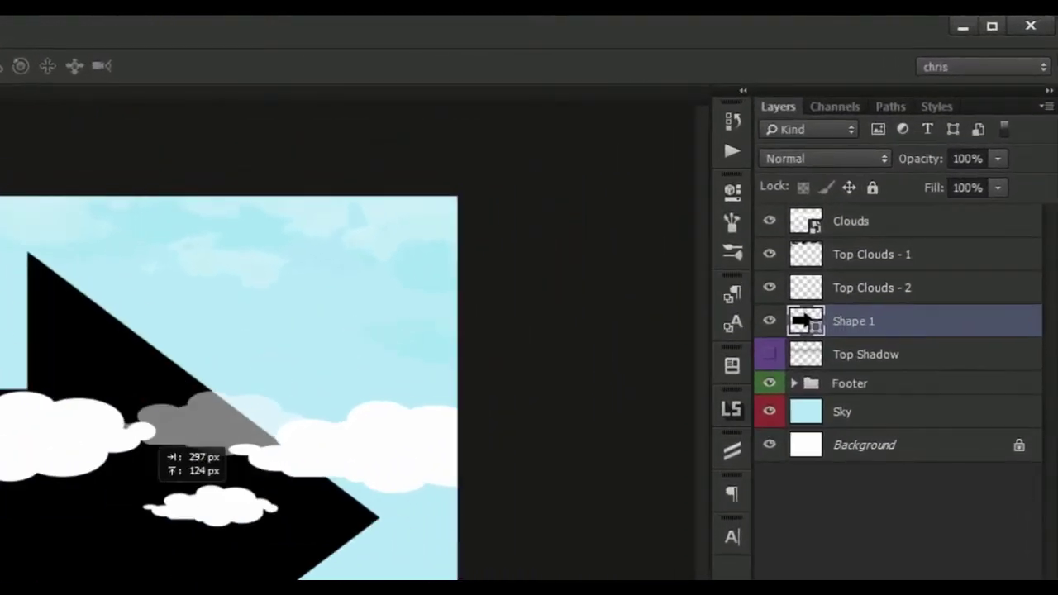
drag(149, 487, 1, 570)
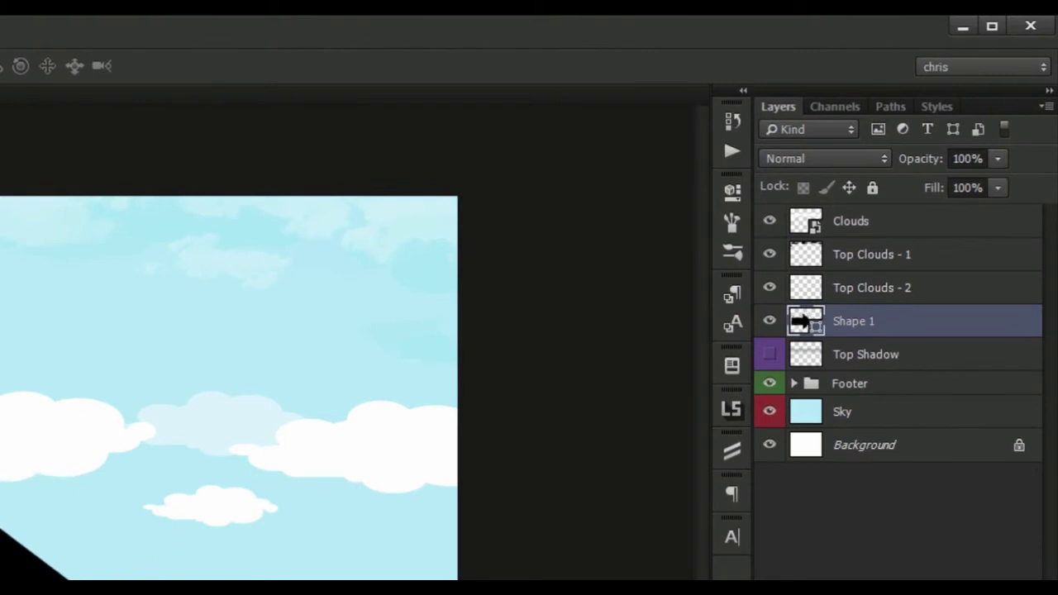
Step: Scale the Shape 1 arrow down to about 15% and clip the layer thumbnails to the layer bounds
key(ctrl+t)
drag(571, 492, 284, 380)
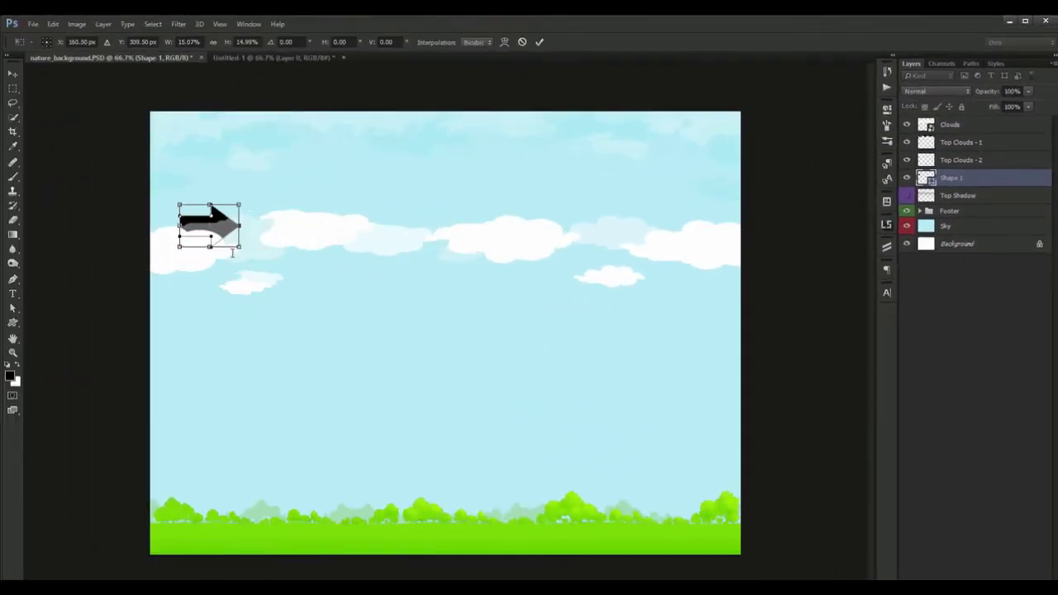
key(Return)
right_click(903, 276)
click(932, 340)
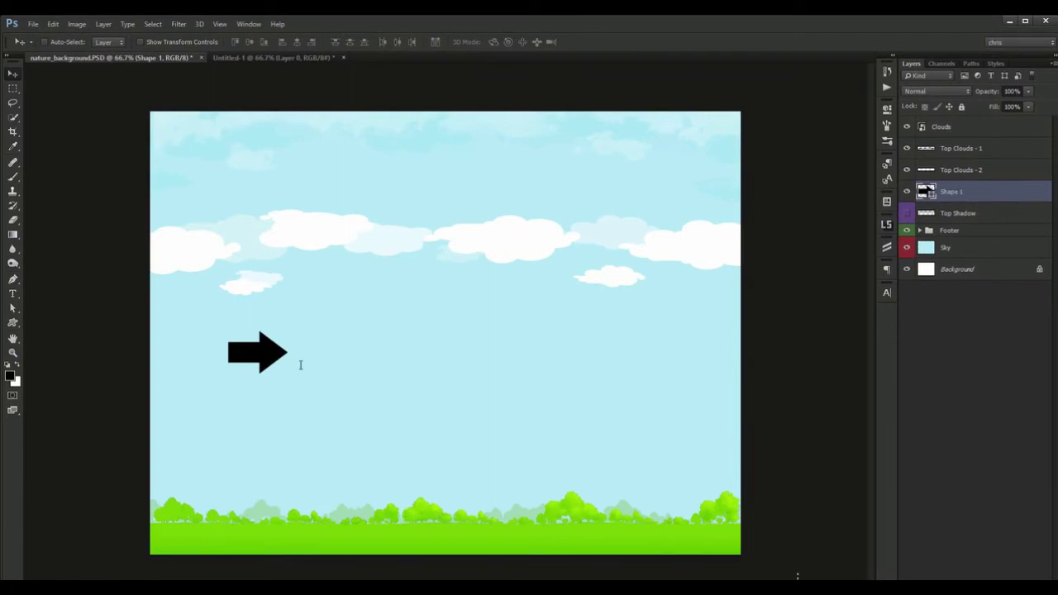
Step: Enlarge the Shape 1 arrow and place it near the middle of the canvas, below the clouds
key(ctrl+t)
drag(290, 374, 513, 534)
drag(372, 430, 447, 362)
key(Return)
Step: Add a red Stroke effect around the arrow on the Shape 1 layer
double_click(992, 191)
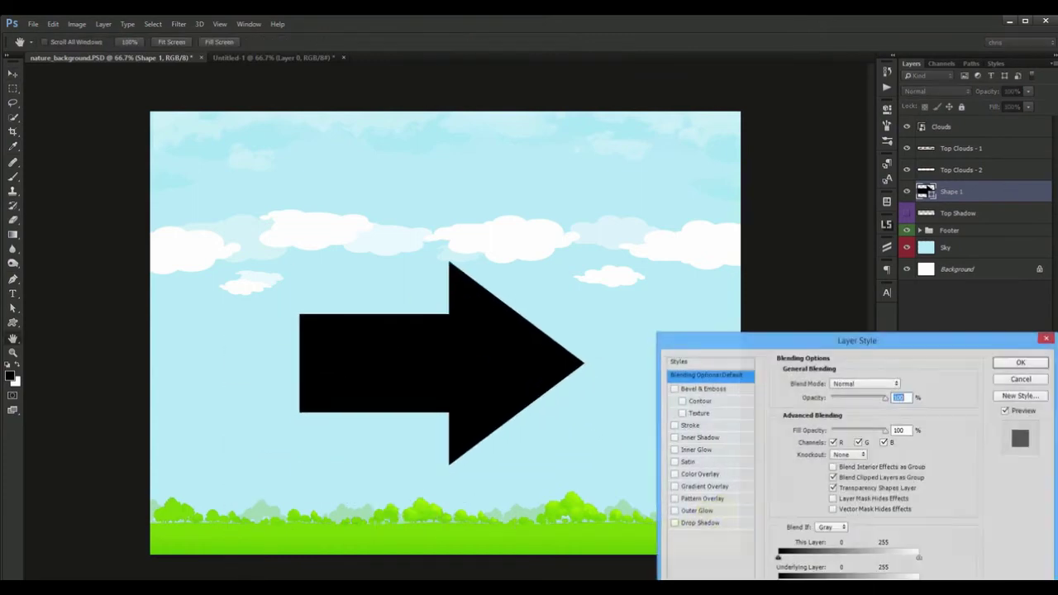
click(691, 425)
drag(823, 382, 829, 383)
click(805, 463)
click(864, 392)
key(Return)
key(Return)
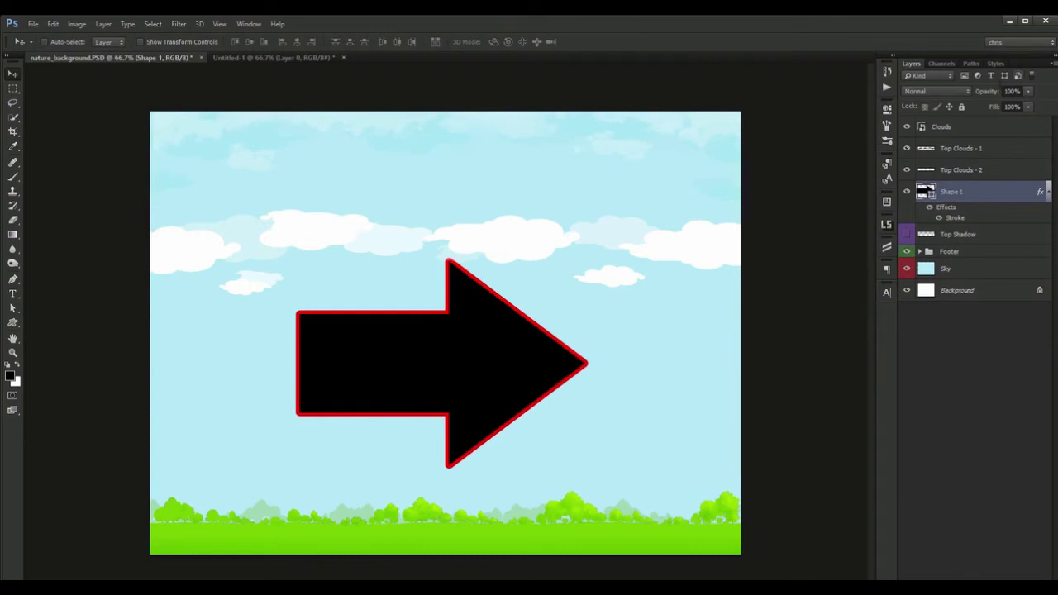
Step: Lower the Shape 1 layer's opacity in stages through 80%, 60%, 40%, 20% and 10% down to 0%
key(8)
key(6)
key(4)
key(2)
key(1)
key(0)
key(0)
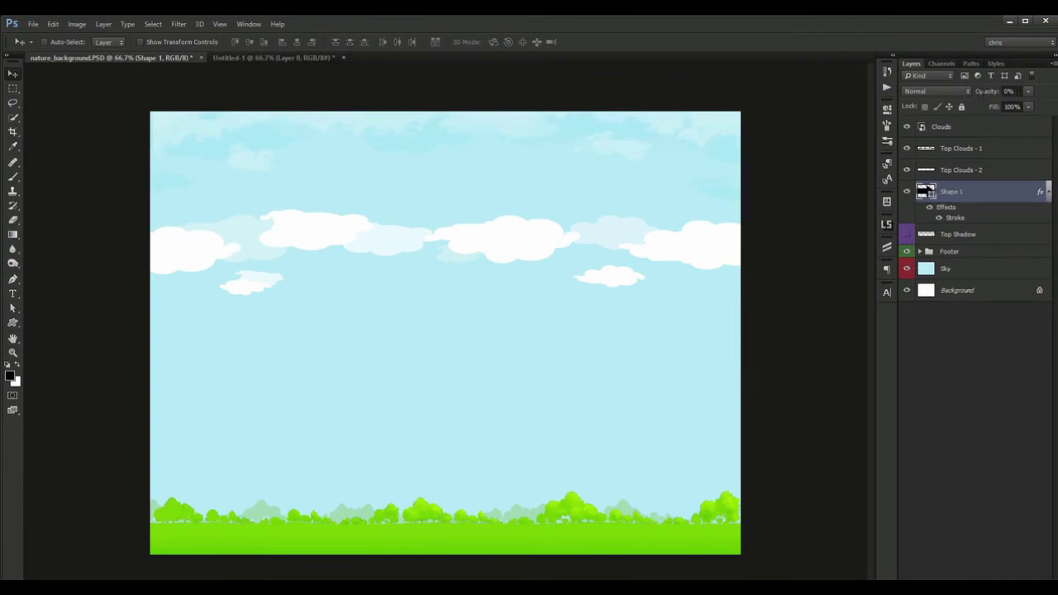
Step: Try several more opacity values for the Shape 1 layer and bring it back to 100%
key(2)
key(4)
key(2)
key(0)
key(0)
key(5)
key(0)
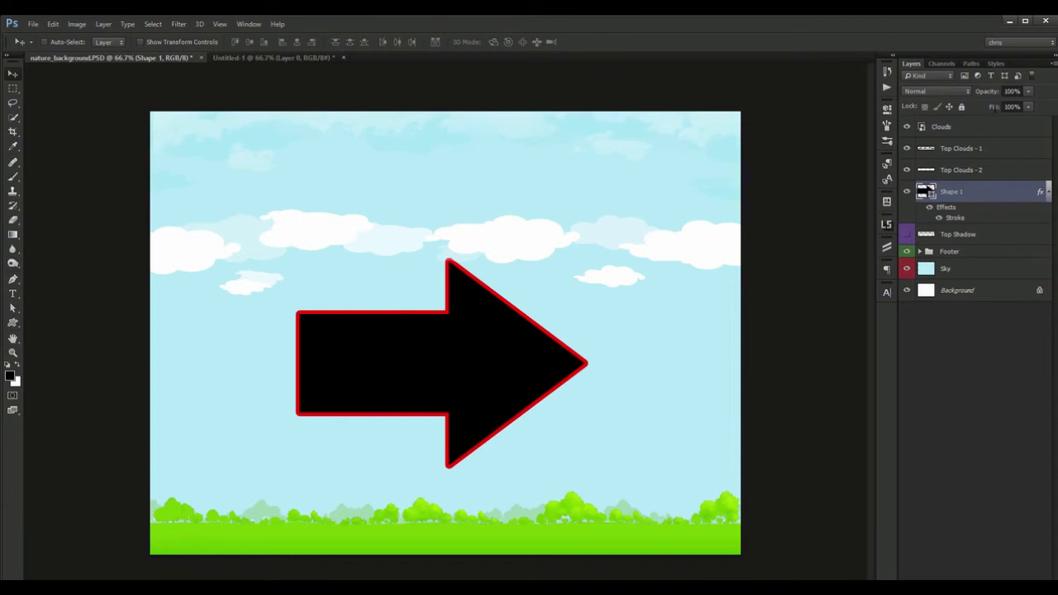
Step: Reduce the Shape 1 layer's fill to 22% and further down to 0%, leaving the opacity at 100%
key(shift+Down)
key(shift+Down)
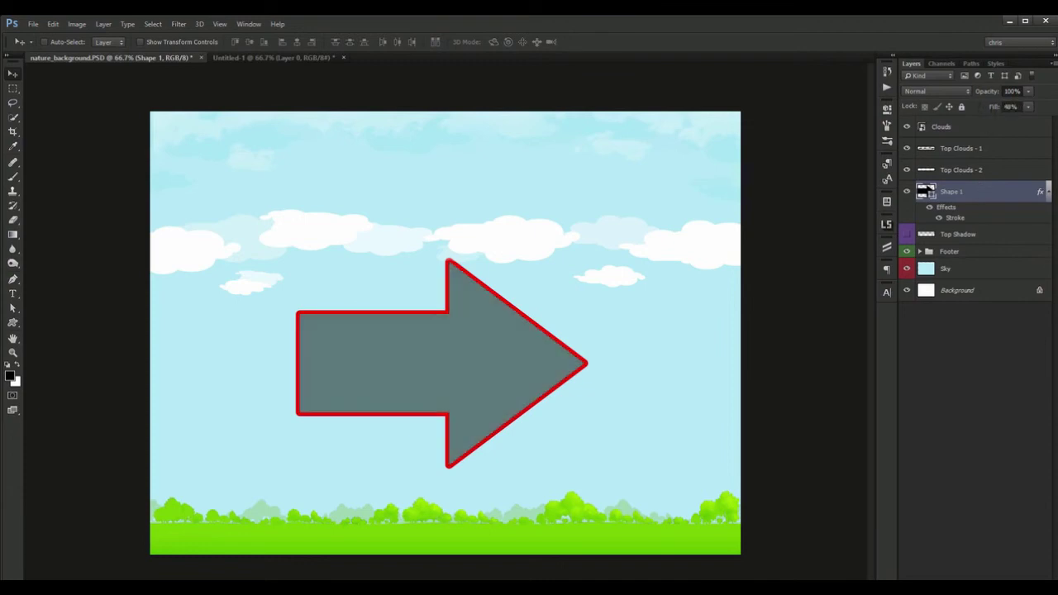
text(22)
key(Return)
key(Down)
key(Down)
key(Down)
key(Down)
key(Down)
key(Down)
text(0)
key(Return)
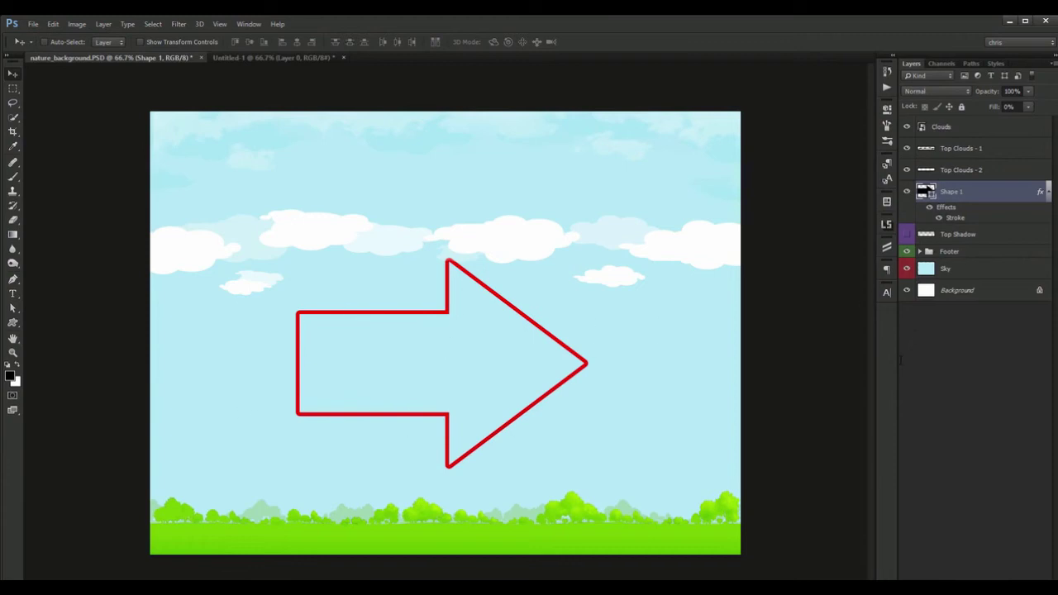
Step: Restore the Shape 1 layer's fill to 100%, and lower its opacity and undo that change
drag(995, 107, 1054, 106)
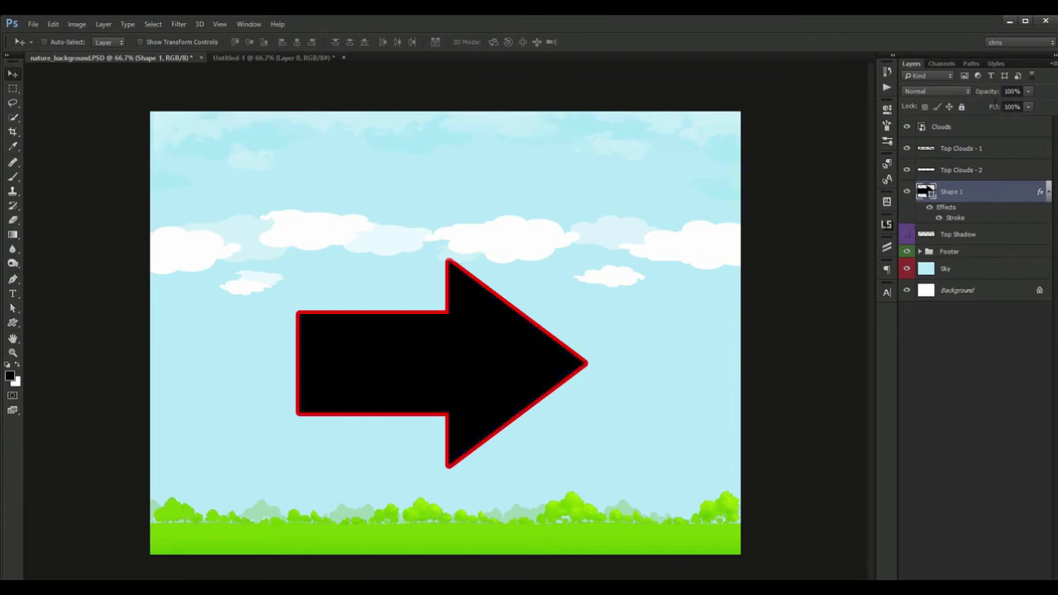
drag(992, 91, 909, 91)
key(ctrl+z)
Step: Switch the Shape 1 layer's fill to 0% and back to 100%
key(shift+0)
key(shift+0)
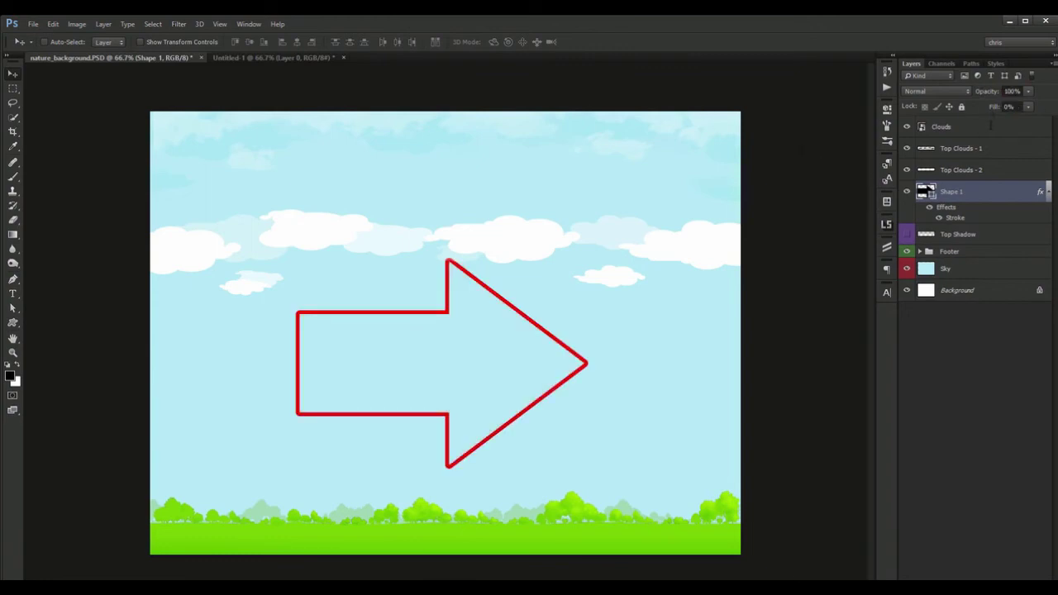
key(shift+0)
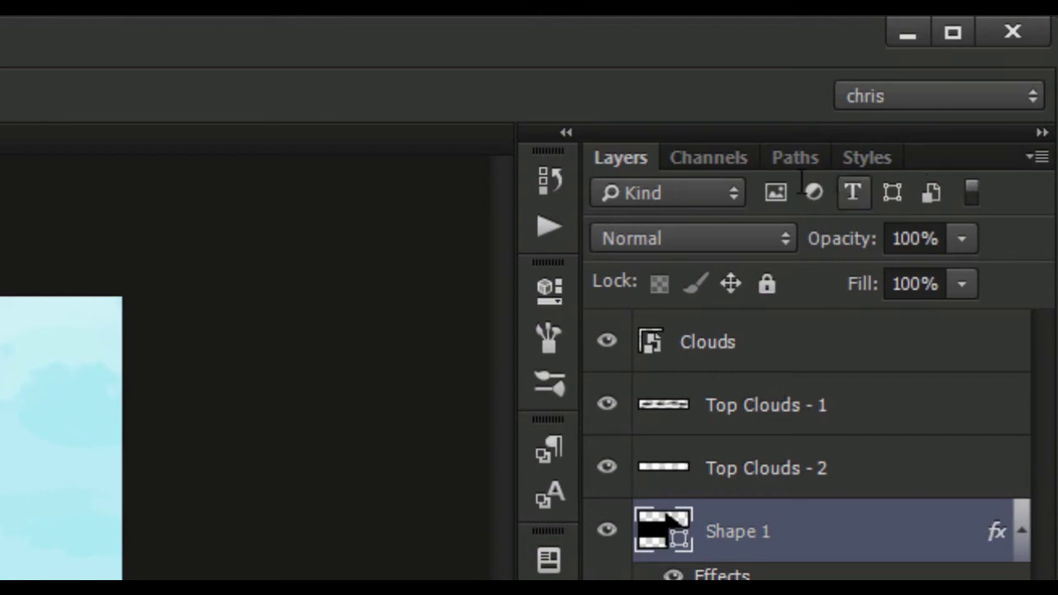
Step: Switch the layer filter from kind to name and filter the layers by "clou"
click(699, 197)
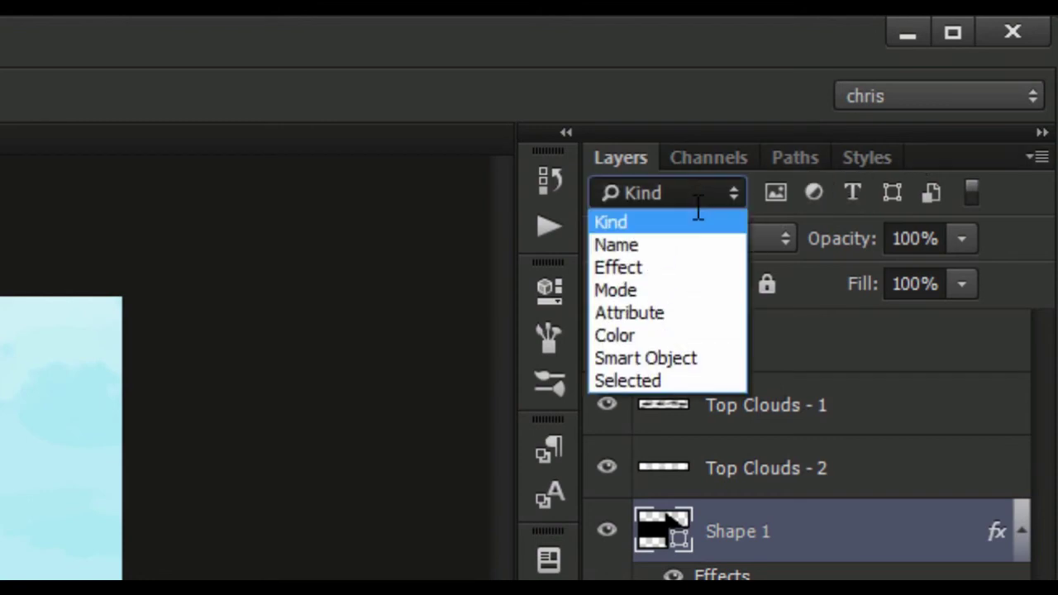
click(656, 246)
click(803, 189)
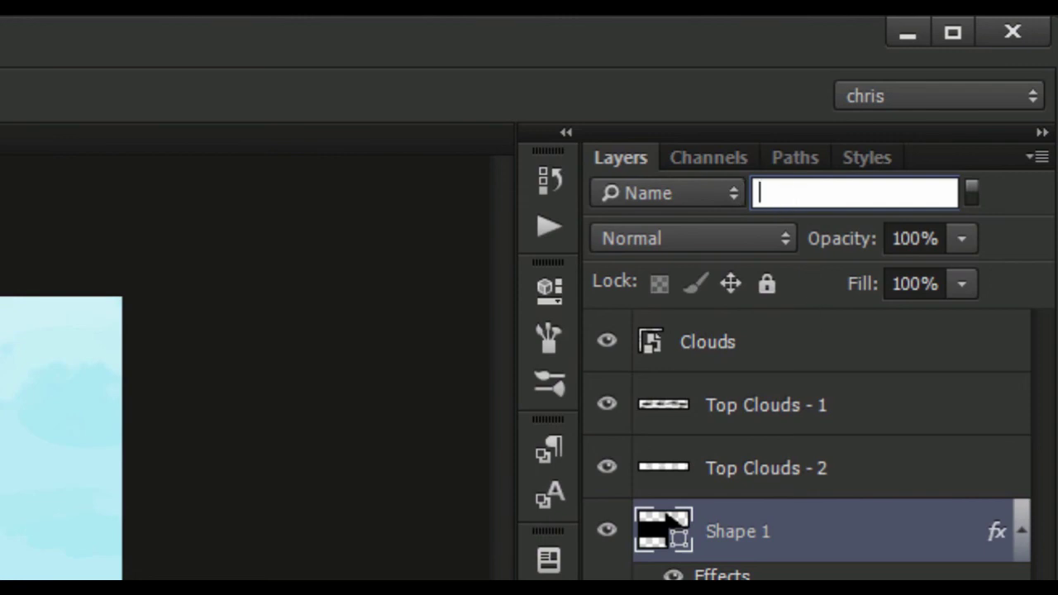
text(c)
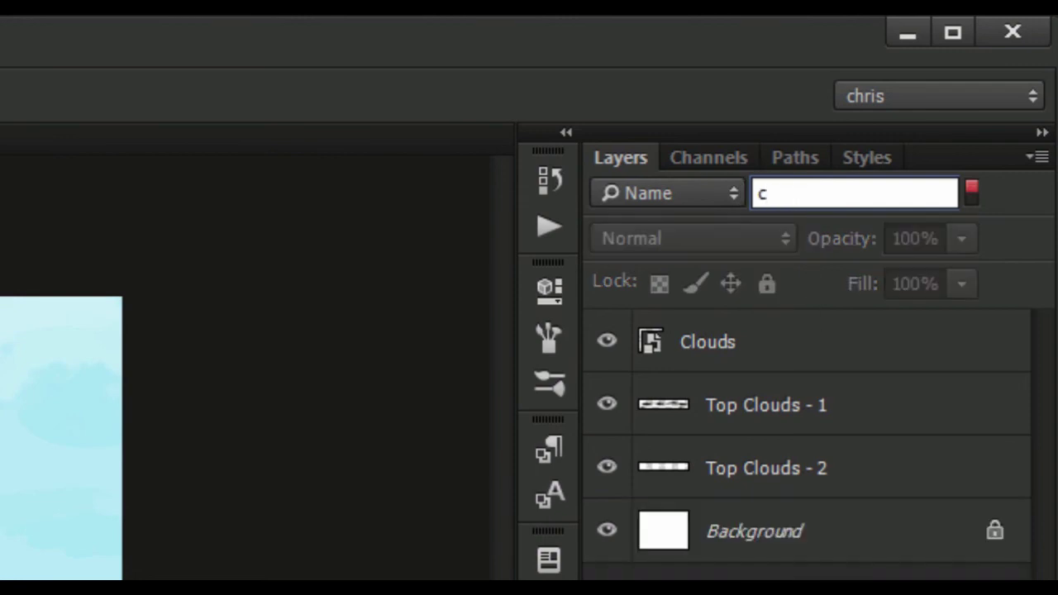
text(lou)
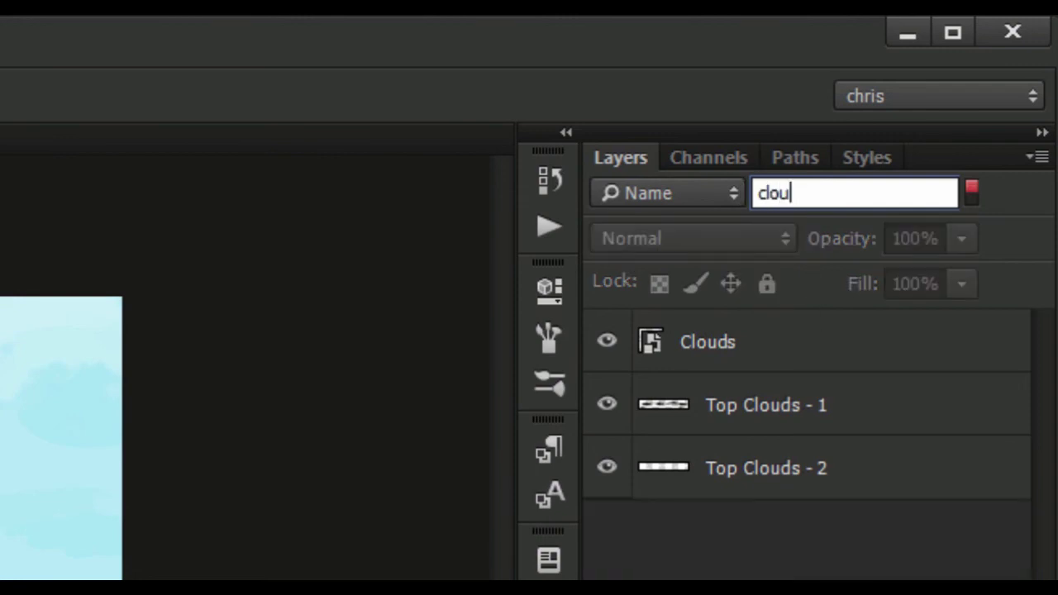
Step: Clear the layer name filter and enter "clou" again
key(BackSpace)
key(BackSpace)
key(BackSpace)
key(BackSpace)
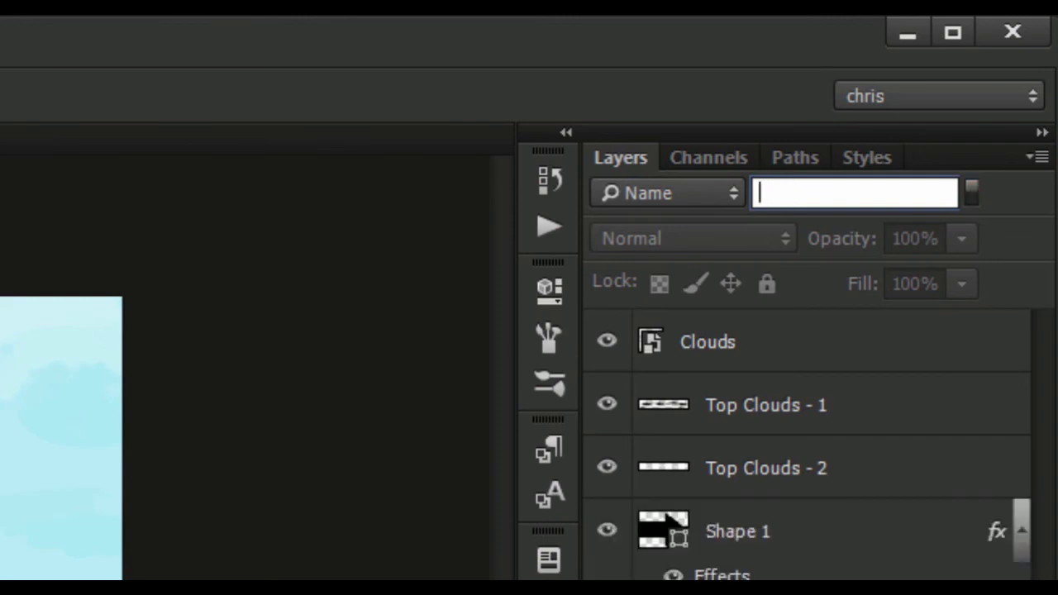
text(clo)
key(BackSpace)
key(BackSpace)
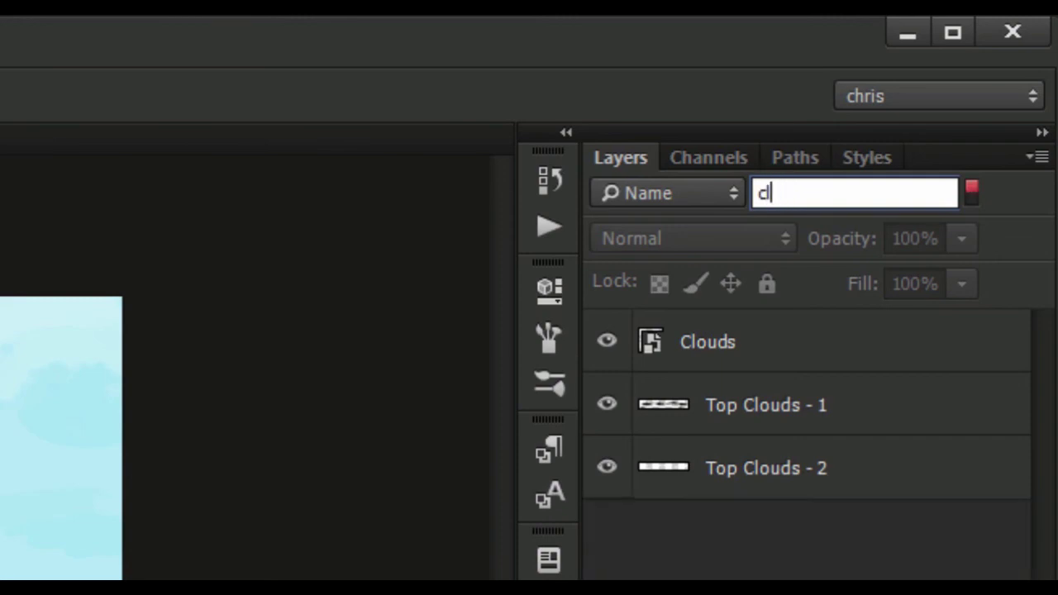
text(lou)
Step: Select the Clouds layer and, with the filter on again, Top Clouds - 2, turning layer filtering off after each selection
click(833, 335)
click(972, 193)
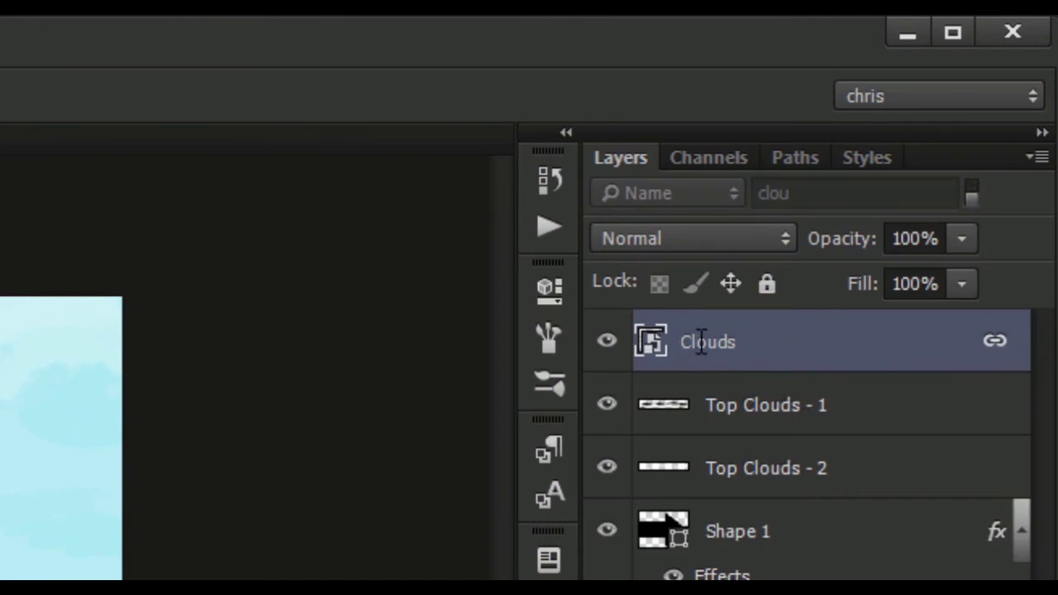
click(971, 193)
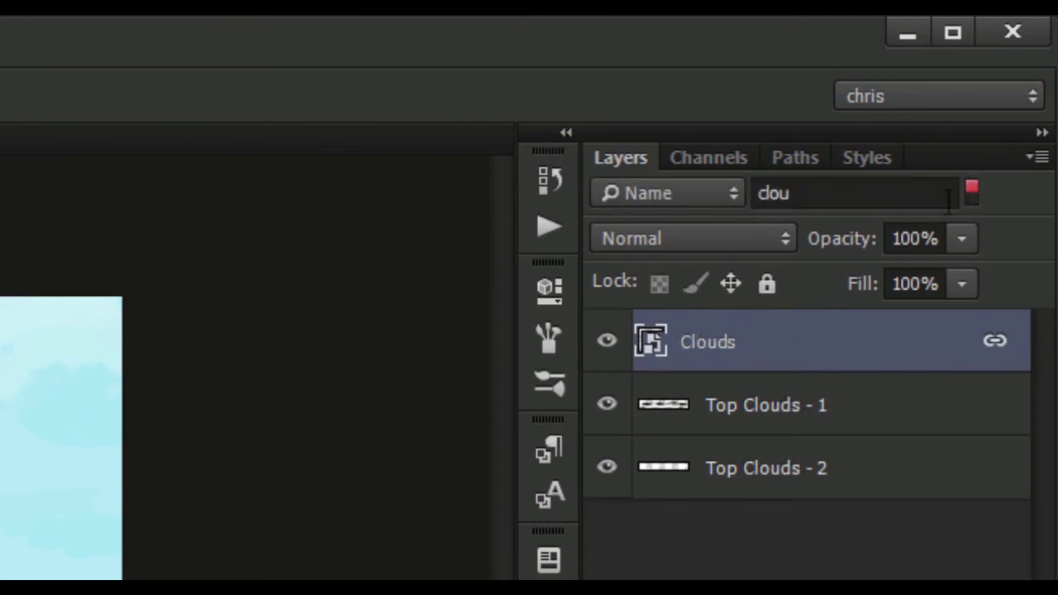
click(762, 467)
click(972, 194)
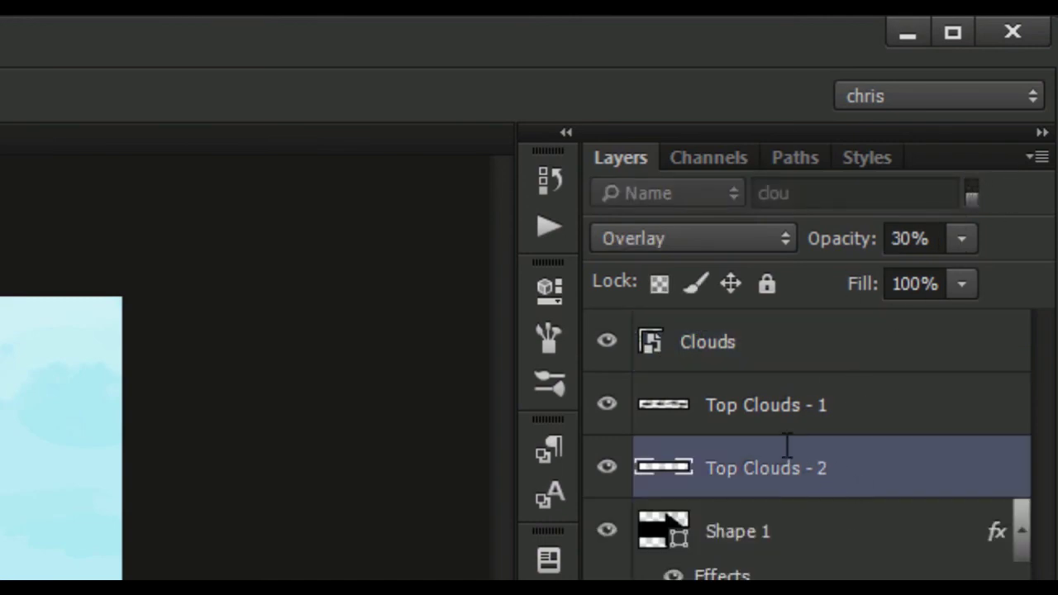